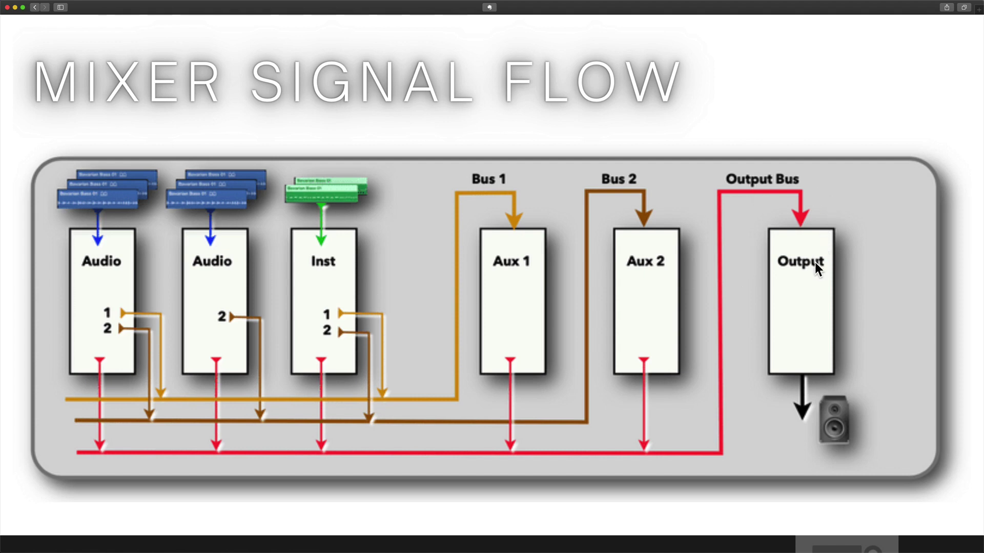
# Scroll Preview past the Mixer Signal Flow slide to The Basics of a Channel Strip.
pyautogui.scroll(-6, 746, 333)
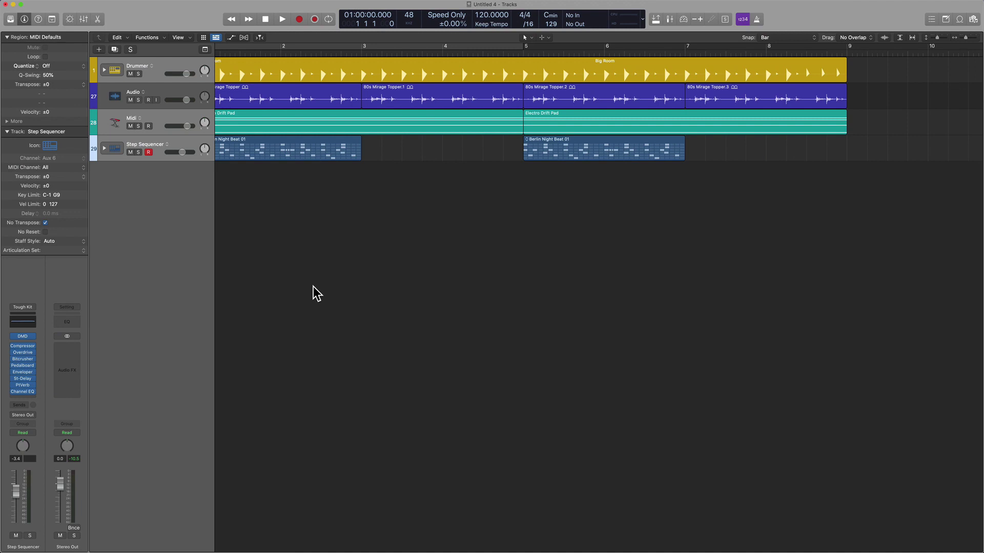
# Hide the Drummer, Midi and Step Sequencer tracks.
pyautogui.click(162, 70)
pyautogui.keyDown('super'); pyautogui.click(162, 117); pyautogui.keyUp('super')
pyautogui.keyDown('super'); pyautogui.click(163, 141); pyautogui.keyUp('super')
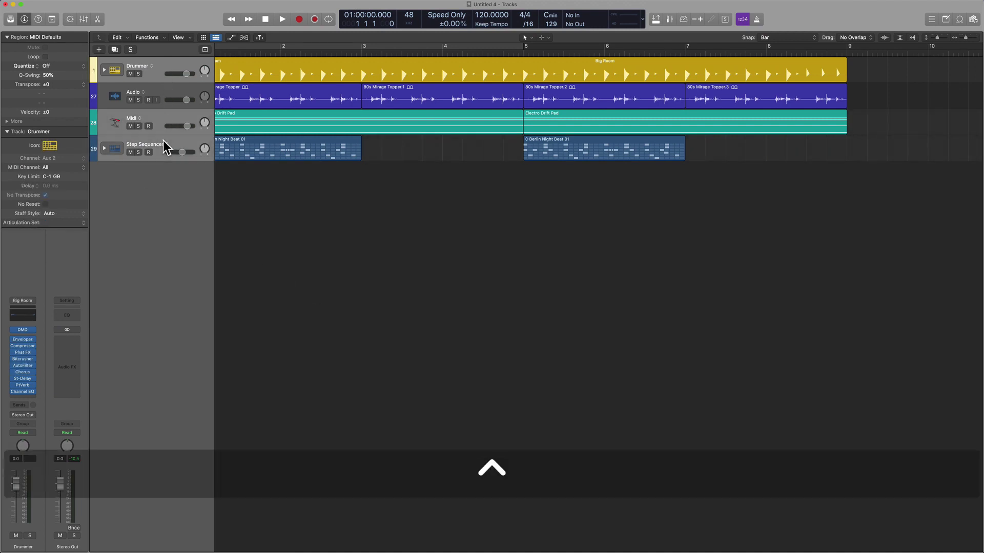
pyautogui.hotkey('ctrl', 'h')
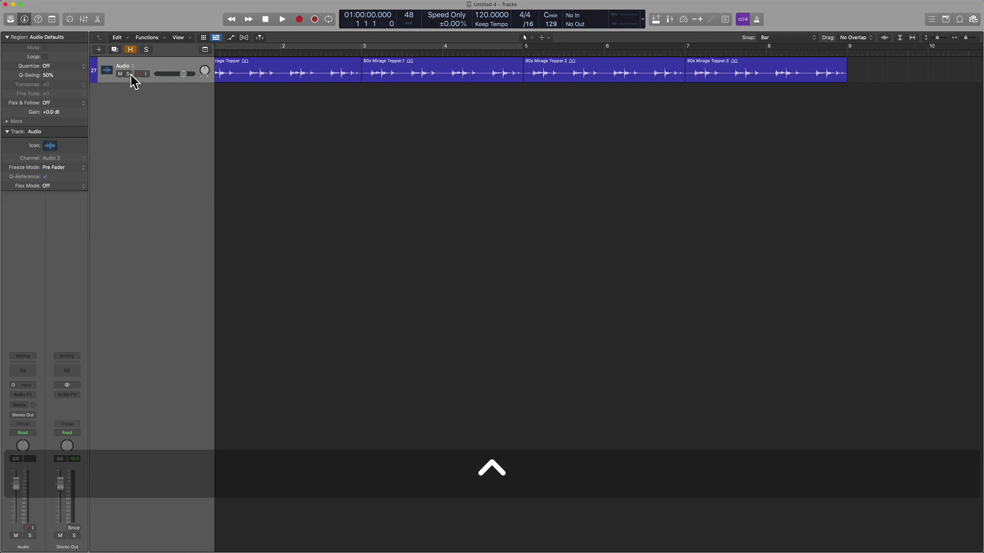
# Solo the Audio track, enlarge it, and play it from the project start.
pyautogui.click(130, 73)
pyautogui.press('z')
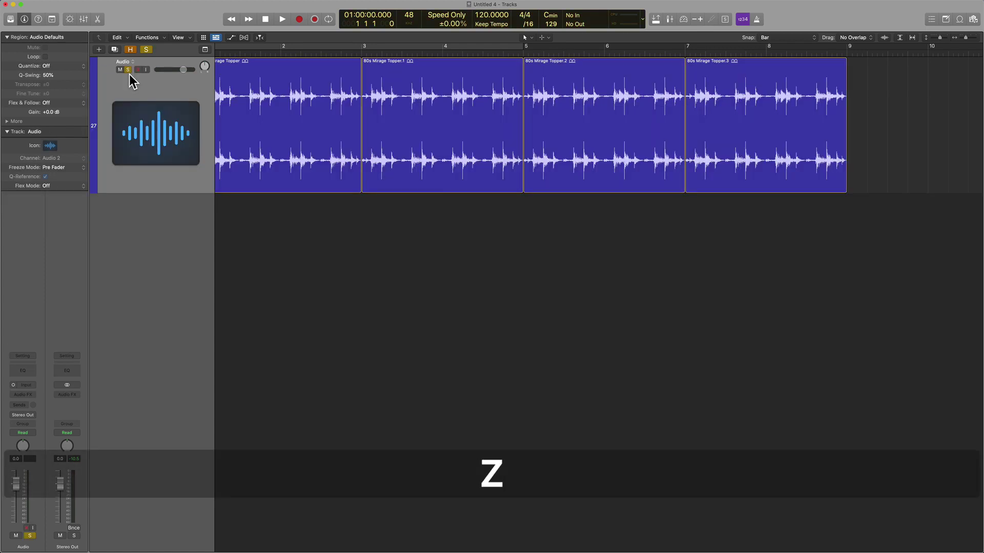
pyautogui.press('Return')
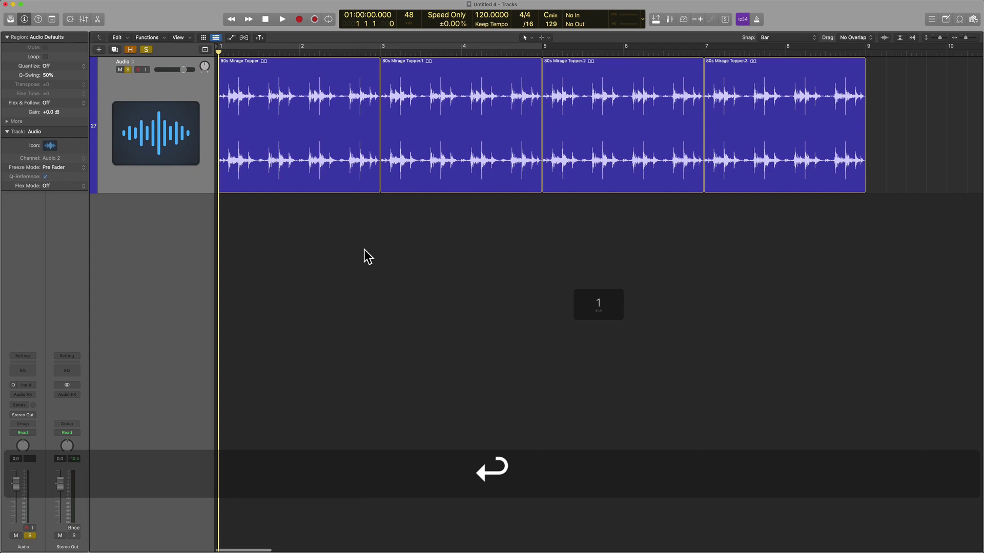
pyautogui.press('space')
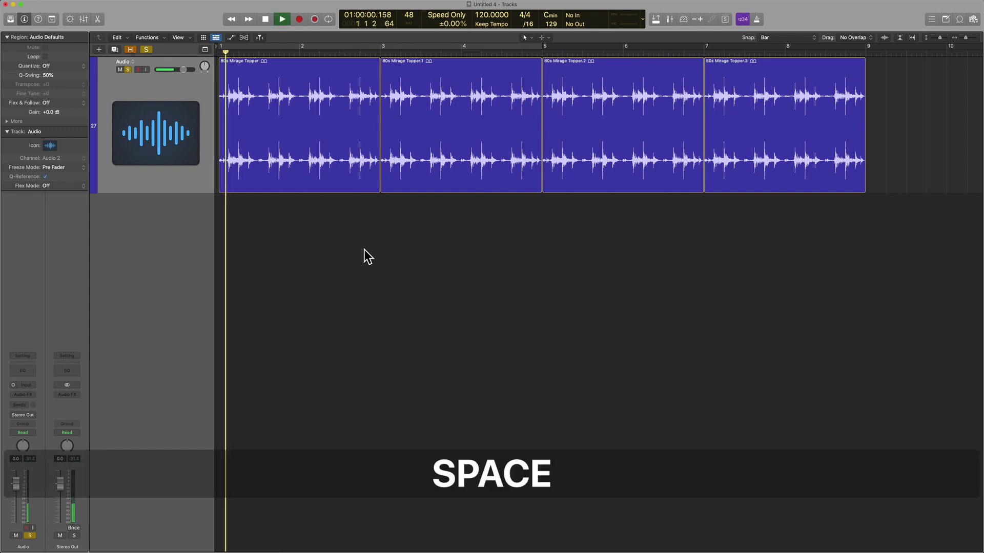
pyautogui.press('Delete')
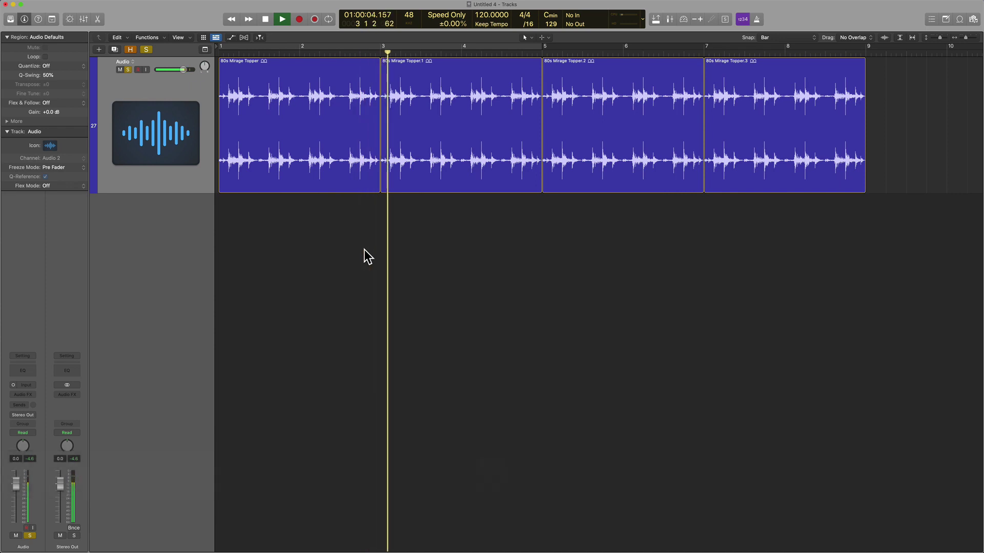
pyautogui.press('space')
# Show the Stereo Out output track from the Track menu, then reselect the Audio track.
pyautogui.moveTo(118, 5)
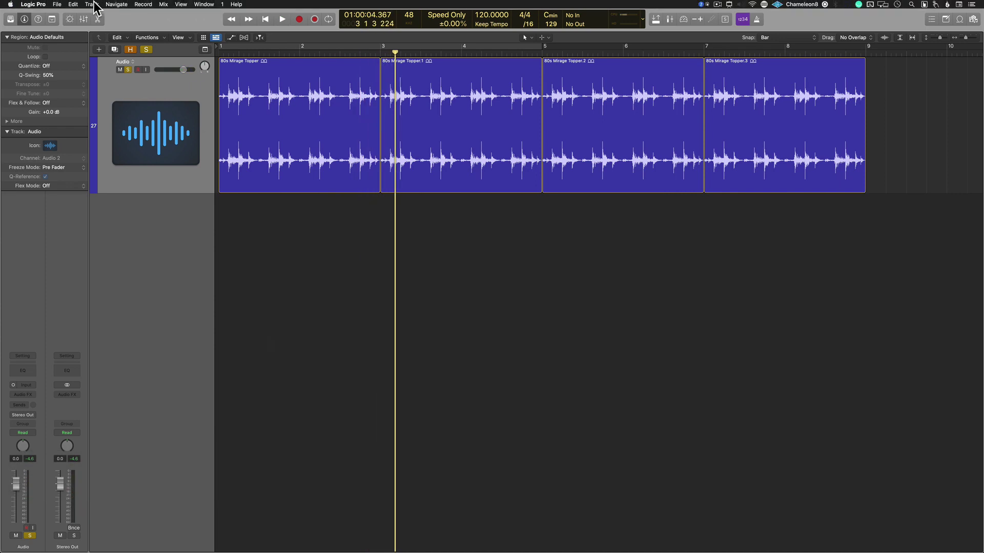
pyautogui.click(92, 4)
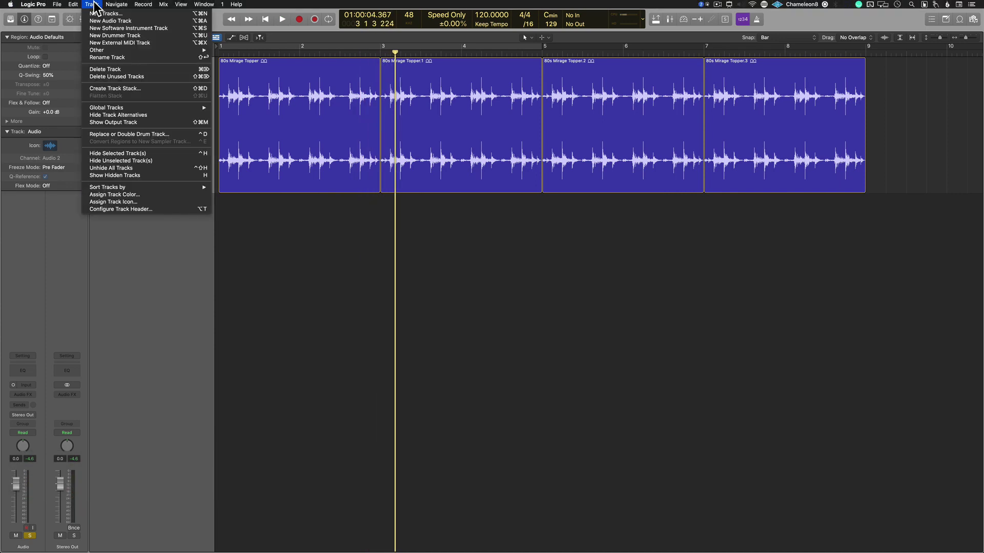
pyautogui.click(148, 122)
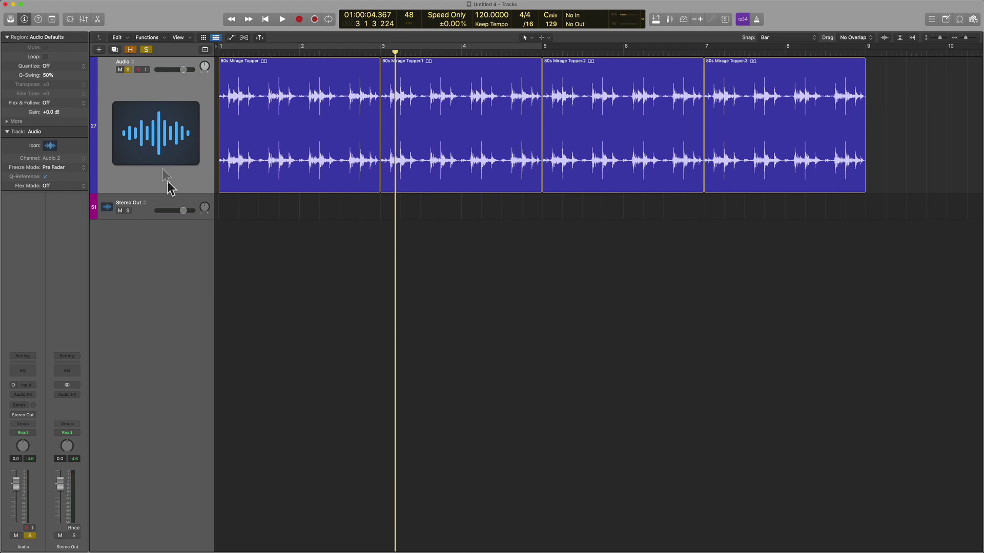
pyautogui.click(175, 196)
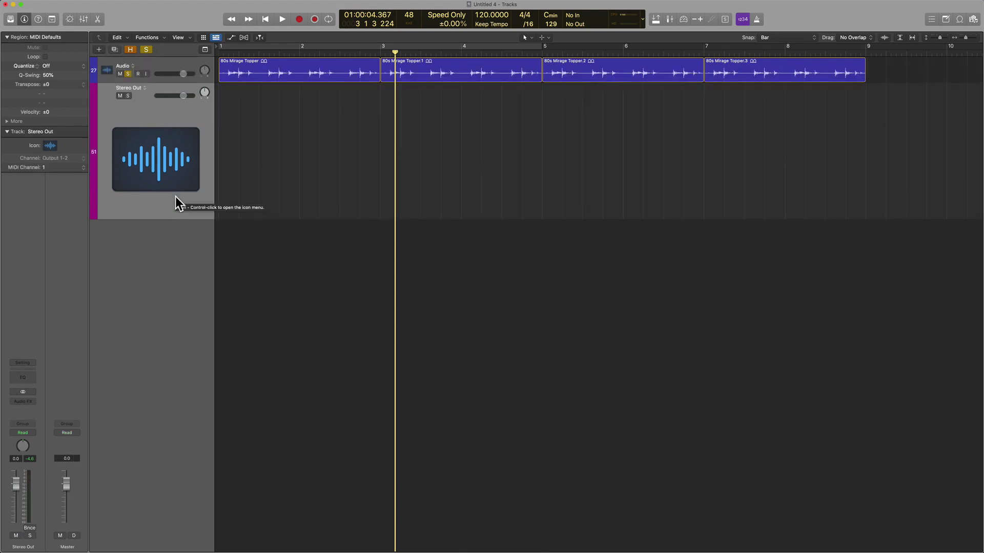
pyautogui.press('x')
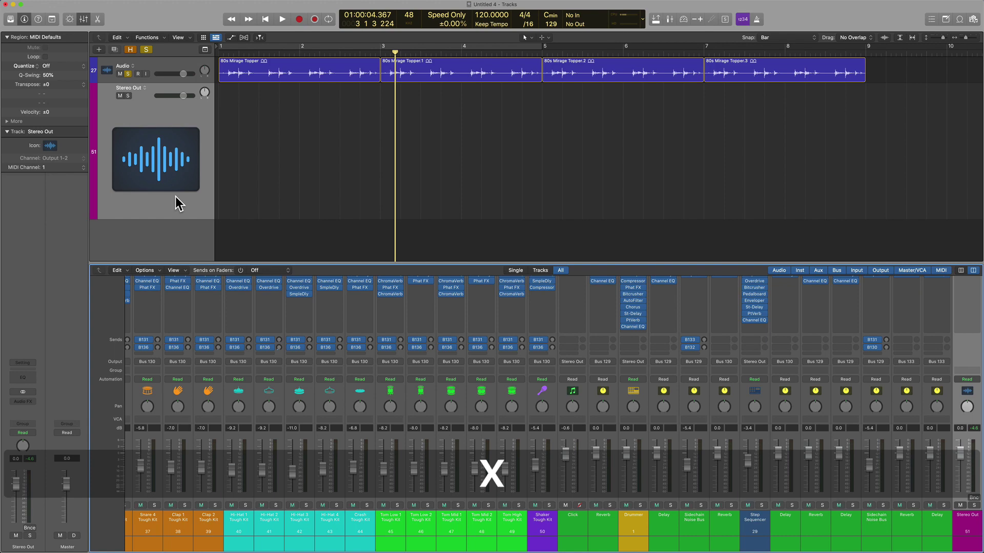
pyautogui.press('x')
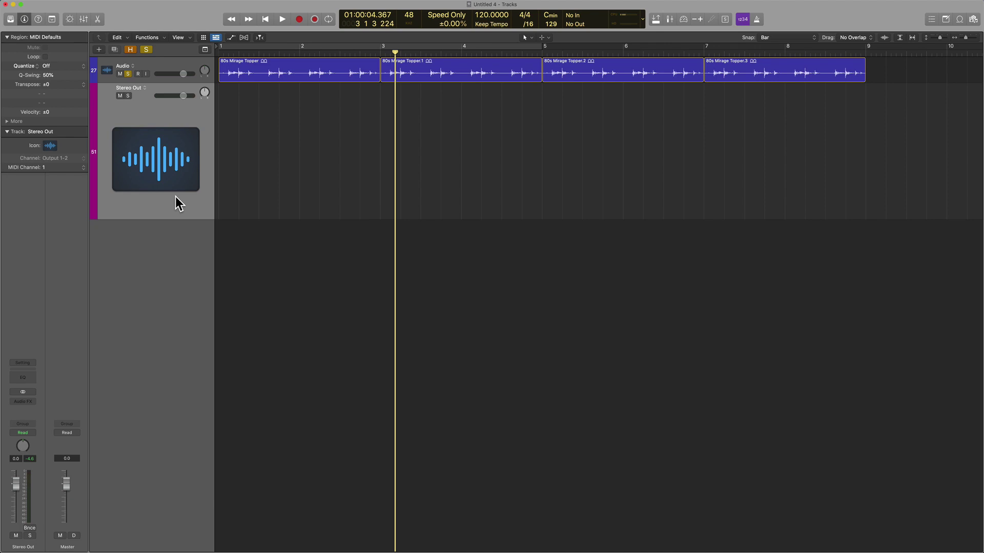
pyautogui.click(164, 63)
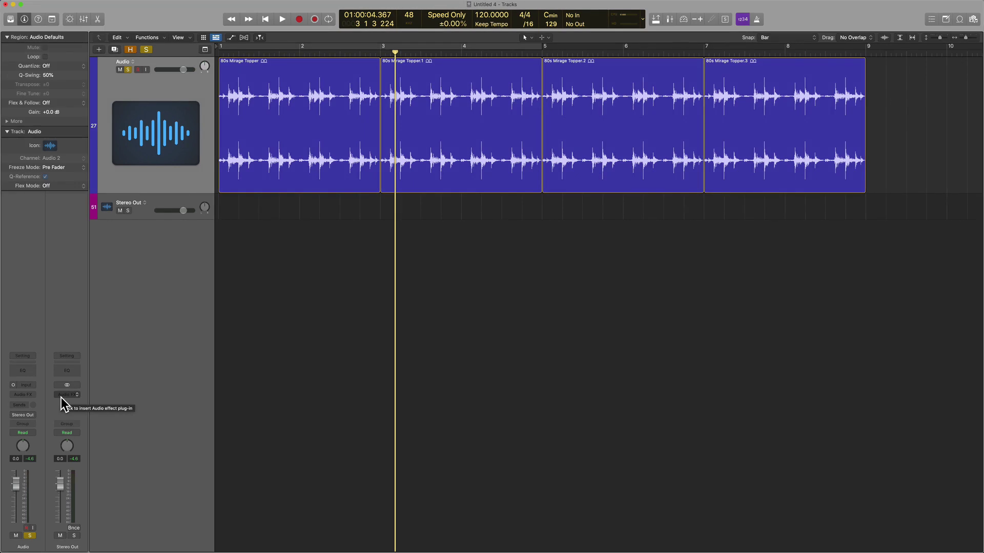
# Create one new audio track below Audio and rename it RESAMPLE.
pyautogui.press('alt+super+n')
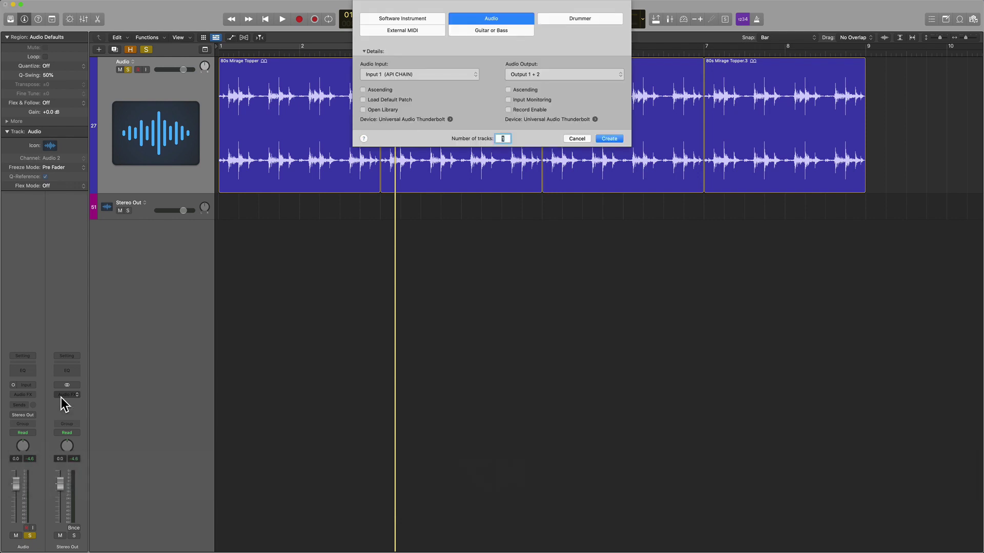
pyautogui.press('Return')
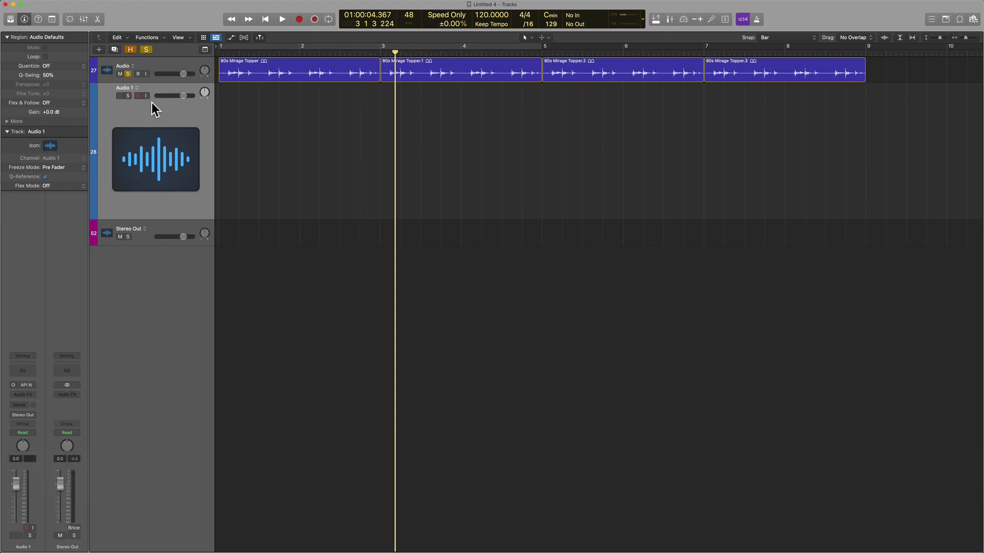
pyautogui.click(156, 63)
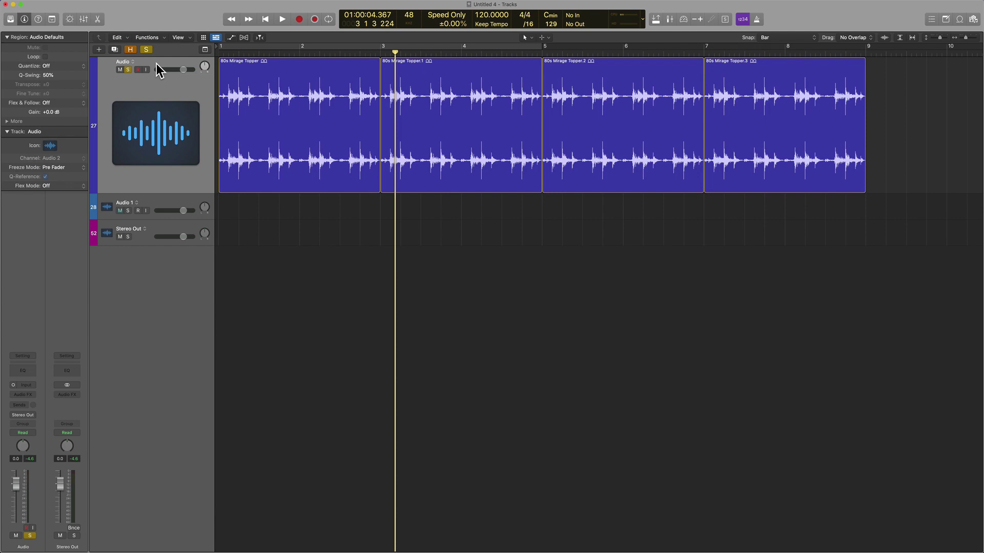
pyautogui.press('Down')
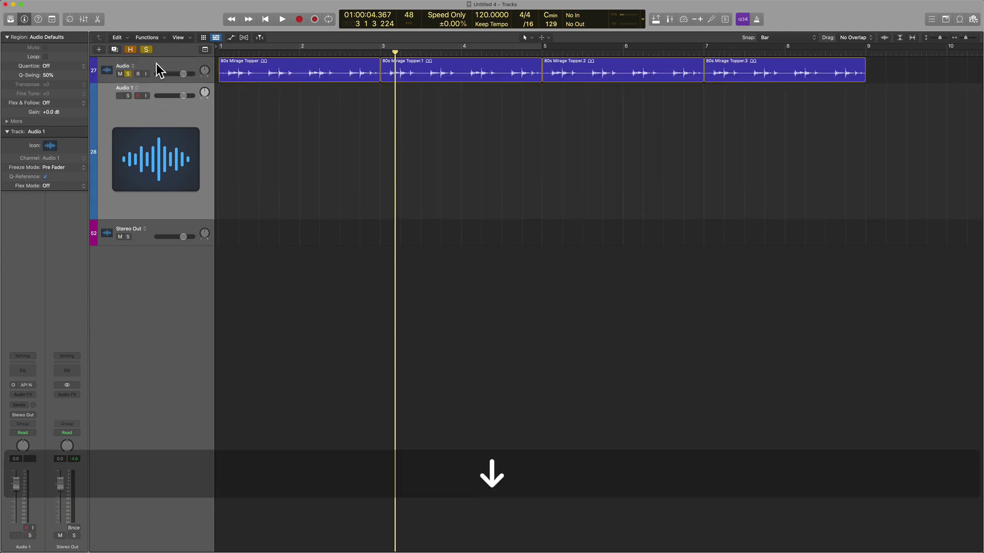
pyautogui.hotkey('shift', 'Return')
pyautogui.write('RESAMPLE')
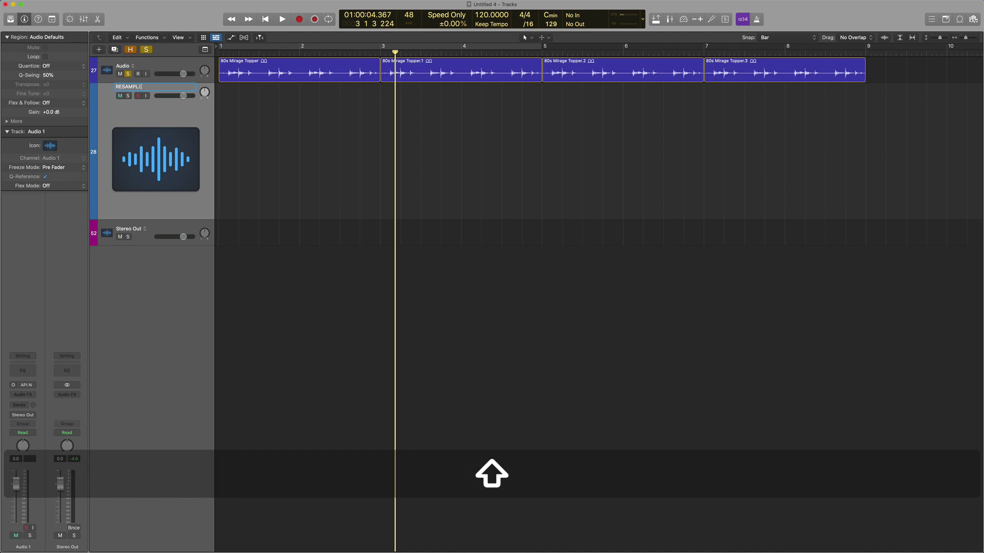
pyautogui.hotkey('shift', 'Return')
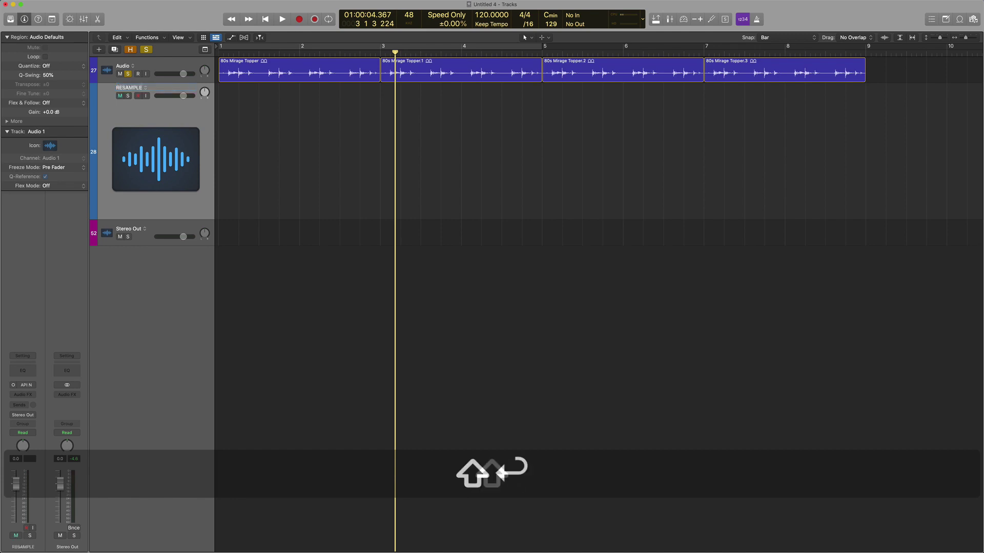
pyautogui.press('Up')
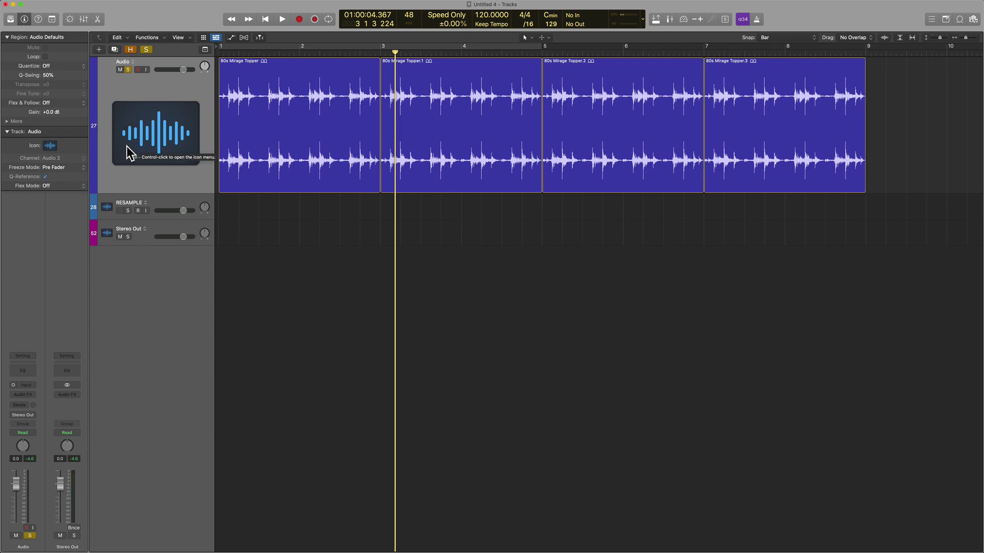
# Insert Bass Amp Designer (Mono) on the Audio channel and audition the track from bar 1.
pyautogui.click(33, 394)
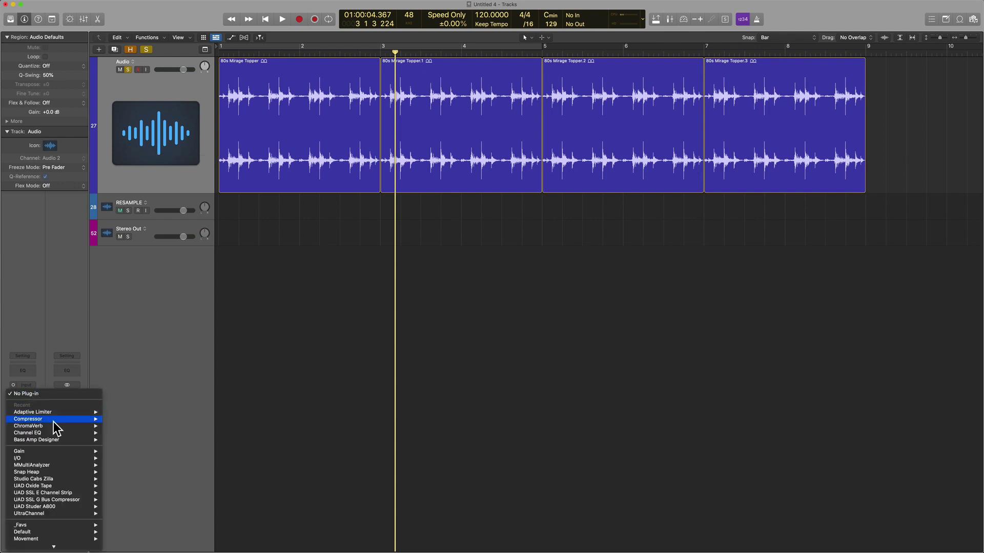
pyautogui.moveTo(62, 440)
pyautogui.click(127, 448)
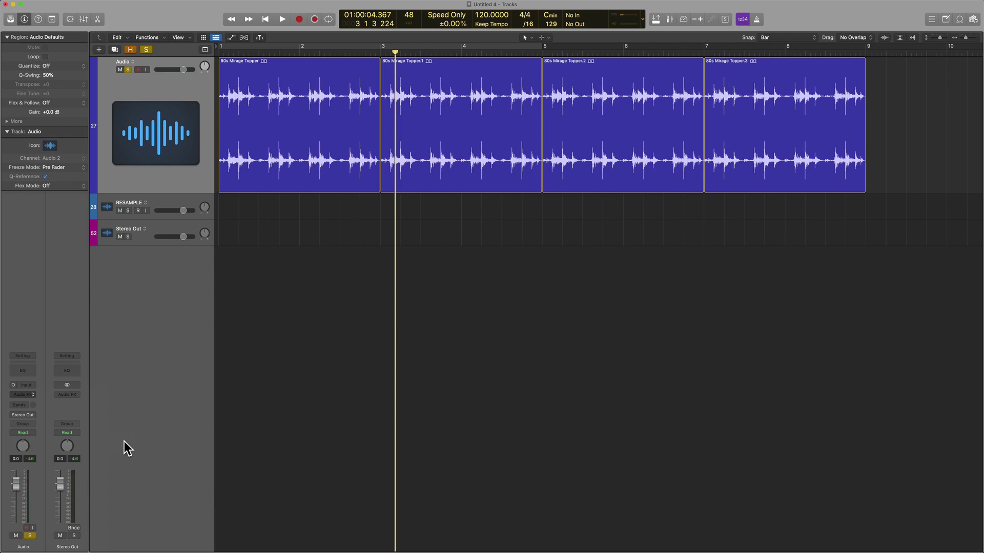
pyautogui.click(310, 100)
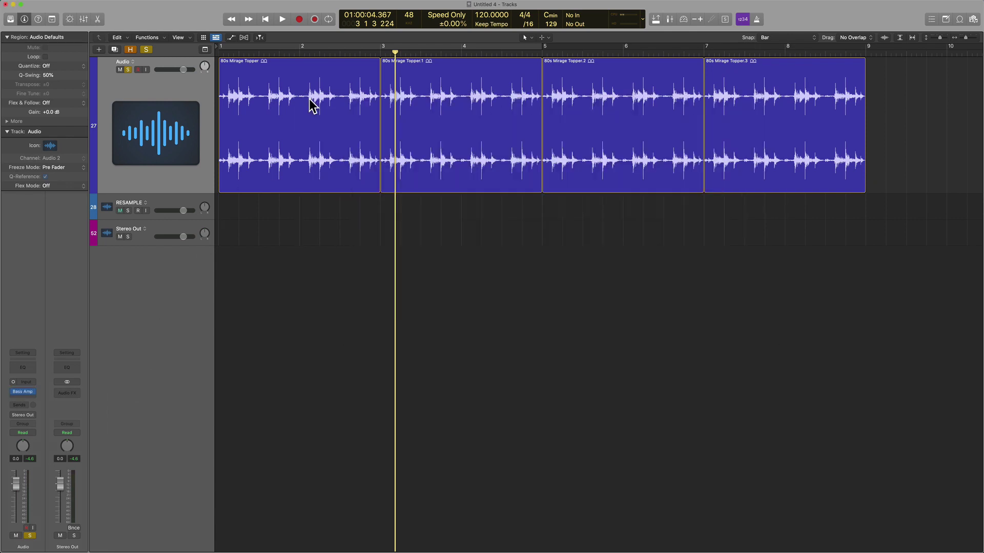
pyautogui.press('Return')
pyautogui.press('space')
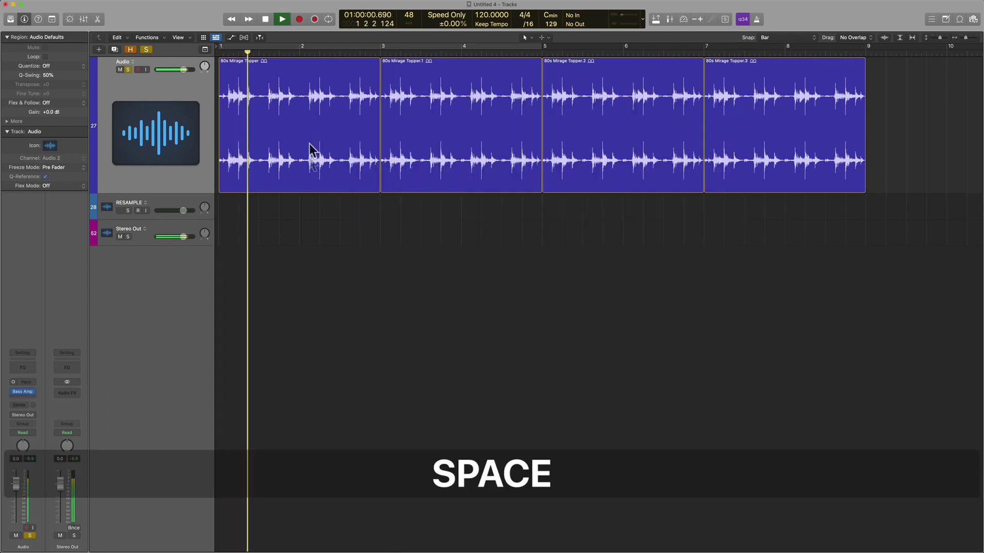
pyautogui.press('space')
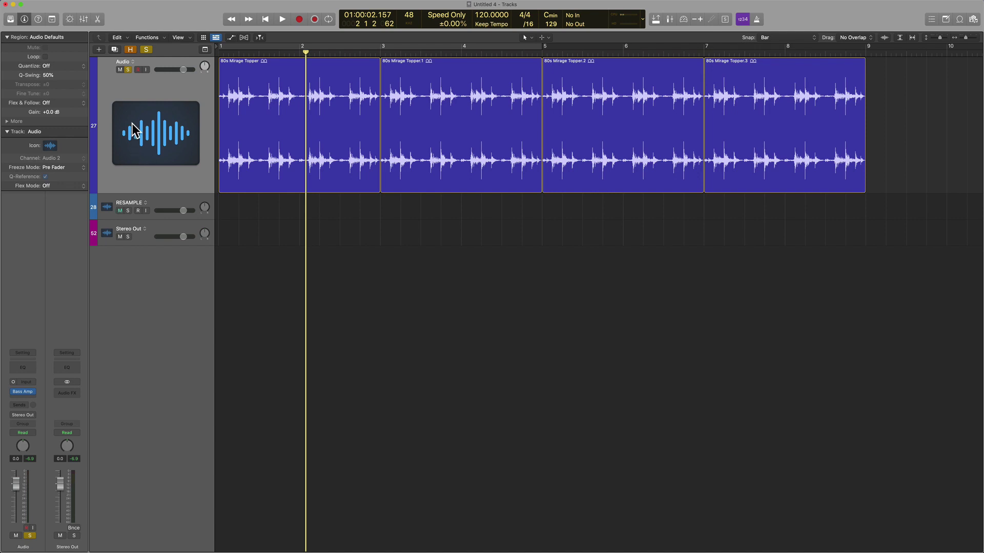
pyautogui.click(29, 416)
pyautogui.moveTo(38, 439)
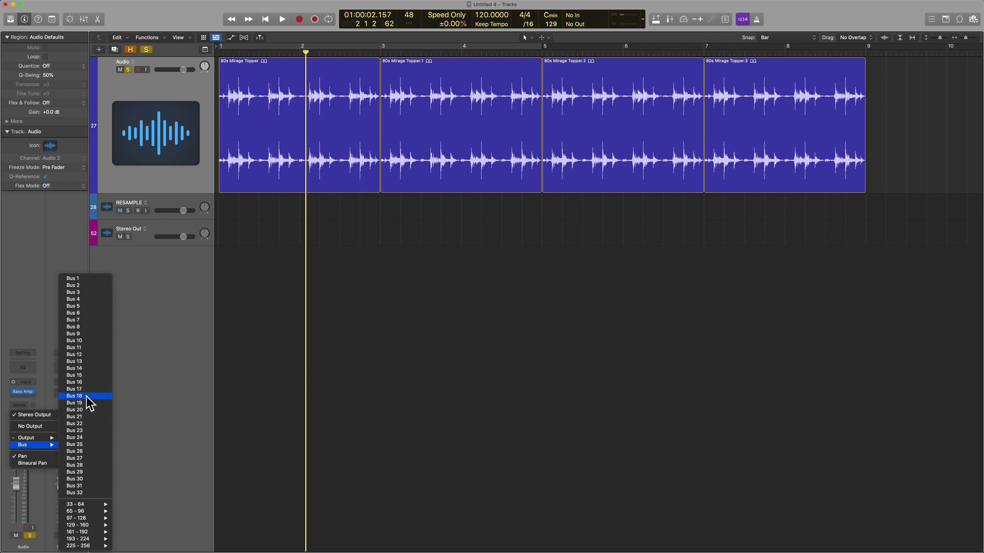
pyautogui.press('Escape')
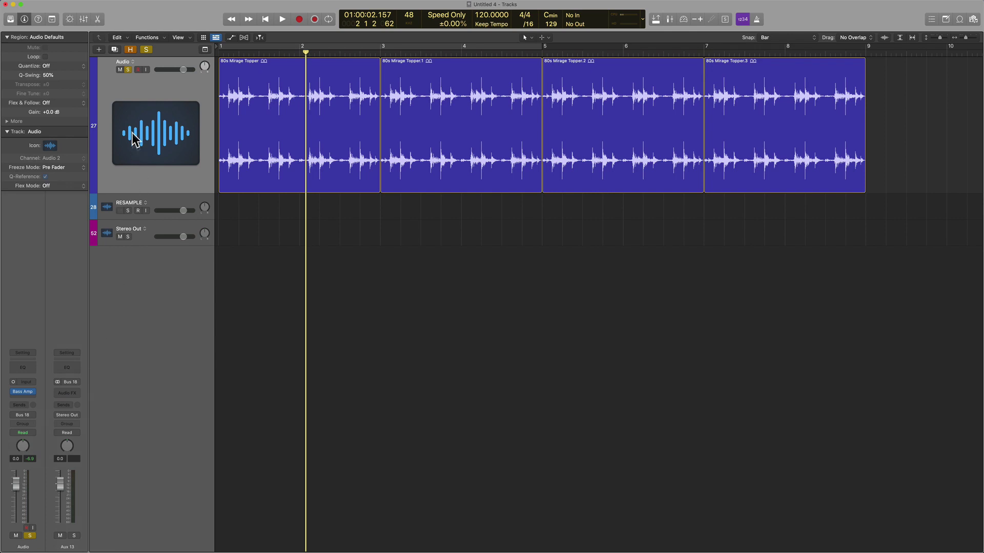
pyautogui.click(171, 226)
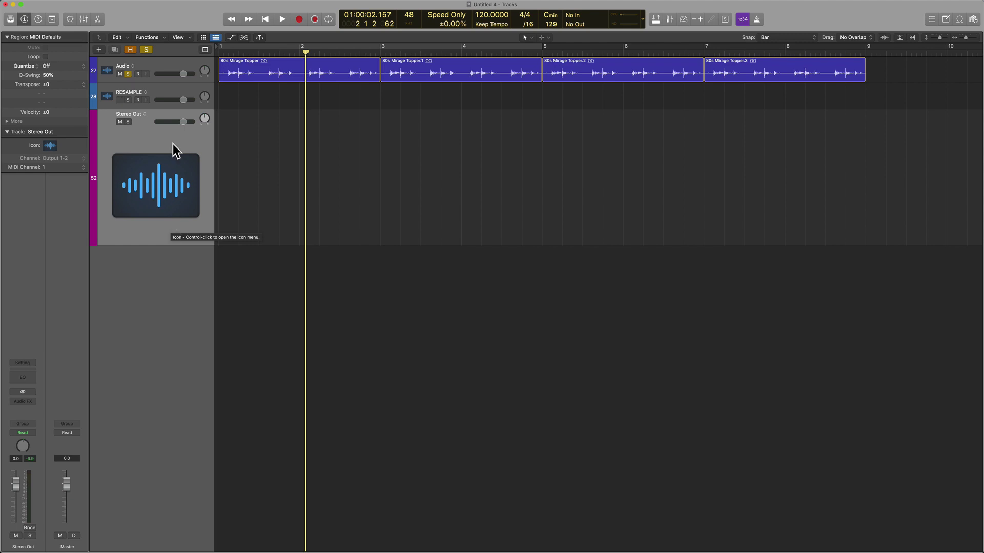
pyautogui.click(167, 60)
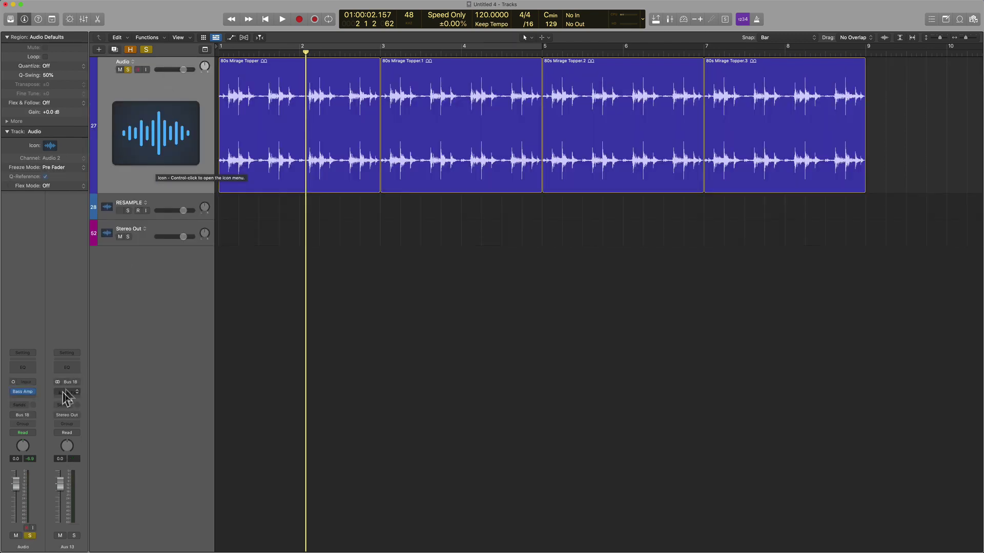
# Set the RESAMPLE track's input to Bus 18 and solo it.
pyautogui.click(172, 197)
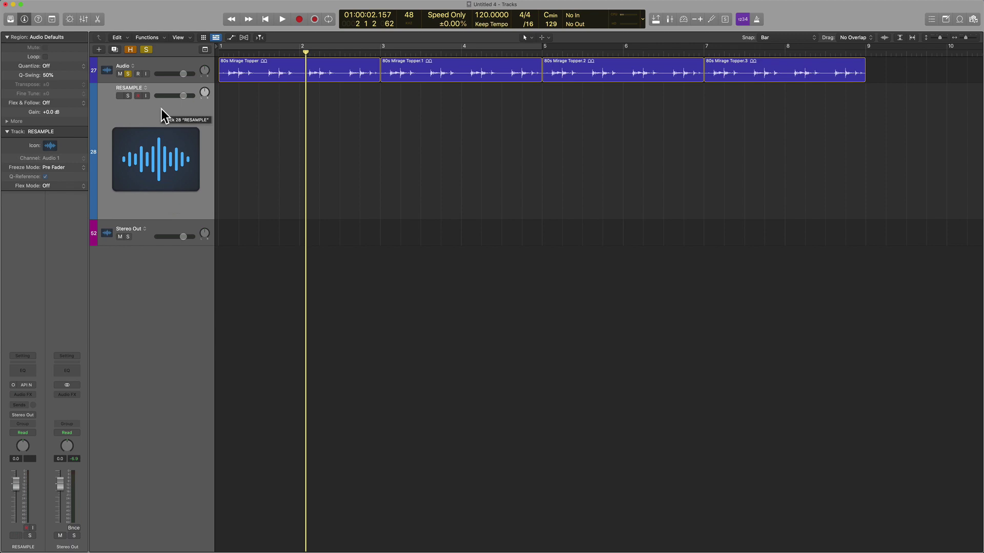
pyautogui.click(25, 385)
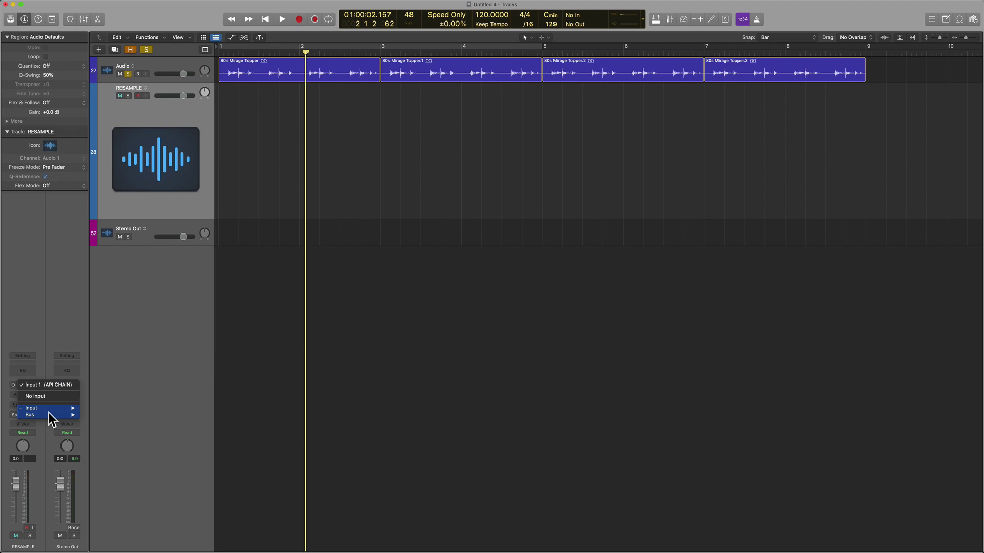
pyautogui.moveTo(48, 415)
pyautogui.click(102, 398)
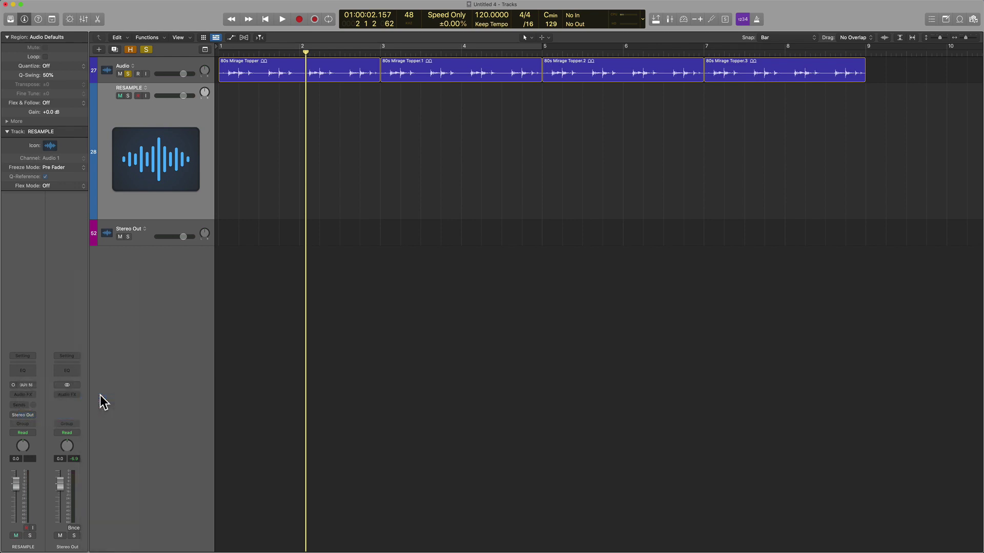
pyautogui.hotkey('ctrl', 'z')
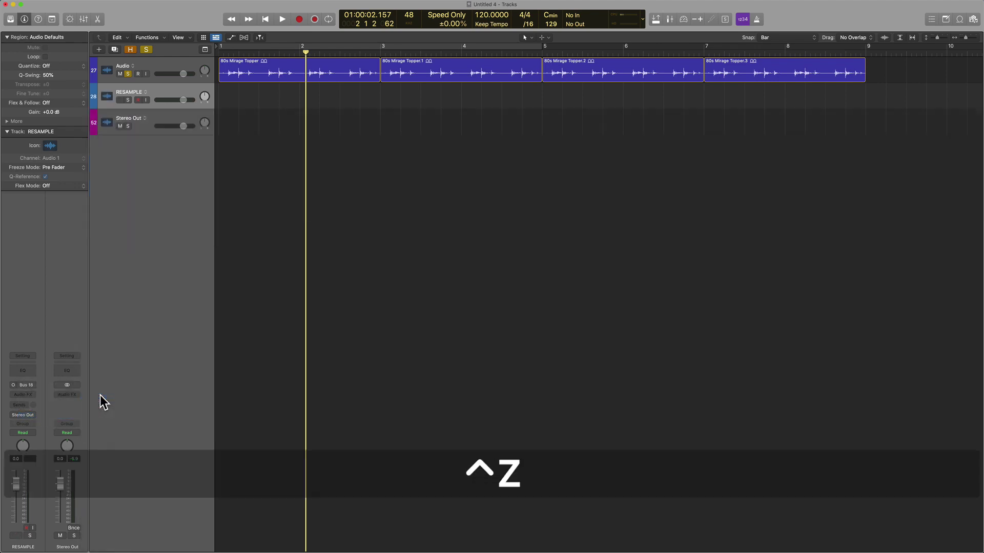
pyautogui.keyDown('alt'); pyautogui.scroll(6, 100, 402); pyautogui.keyUp('alt')
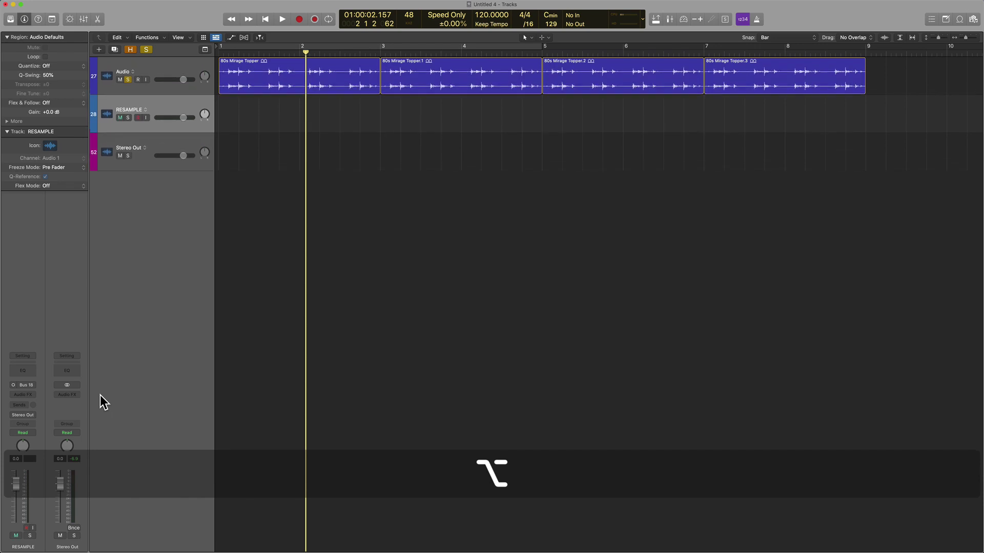
pyautogui.keyDown('alt'); pyautogui.scroll(5, 100, 395); pyautogui.keyUp('alt')
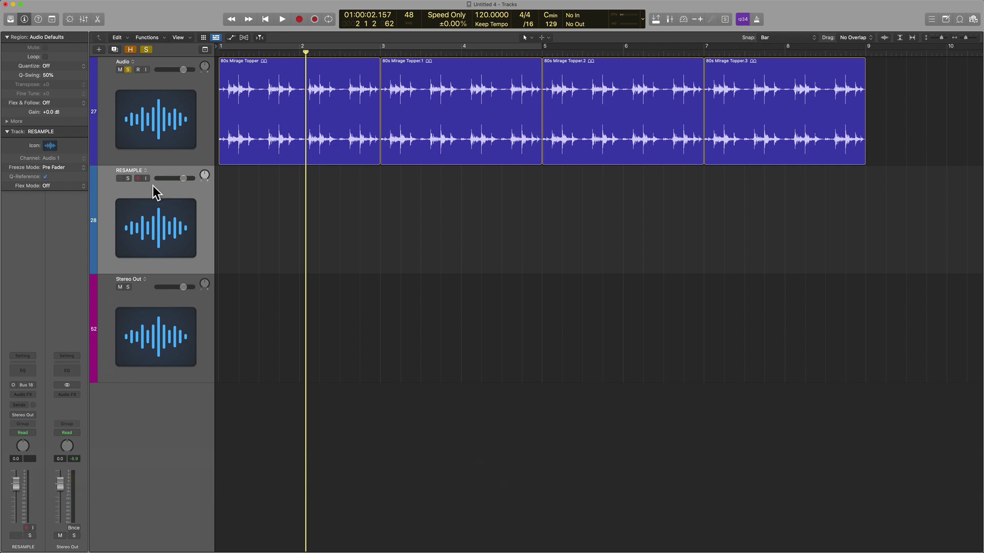
pyautogui.click(127, 178)
# Return to bar 1, record-enable RESAMPLE and select the four drum regions.
pyautogui.press('Return')
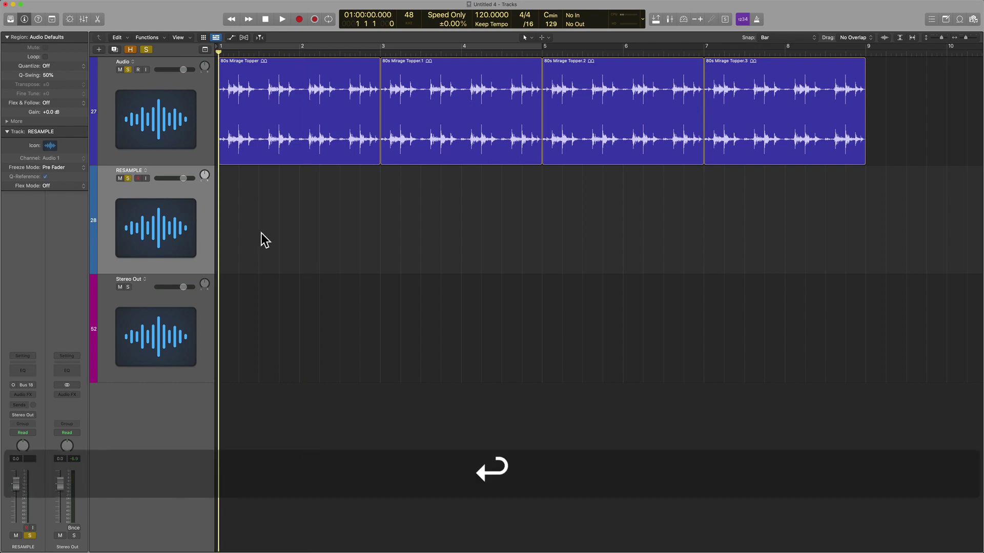
pyautogui.click(138, 179)
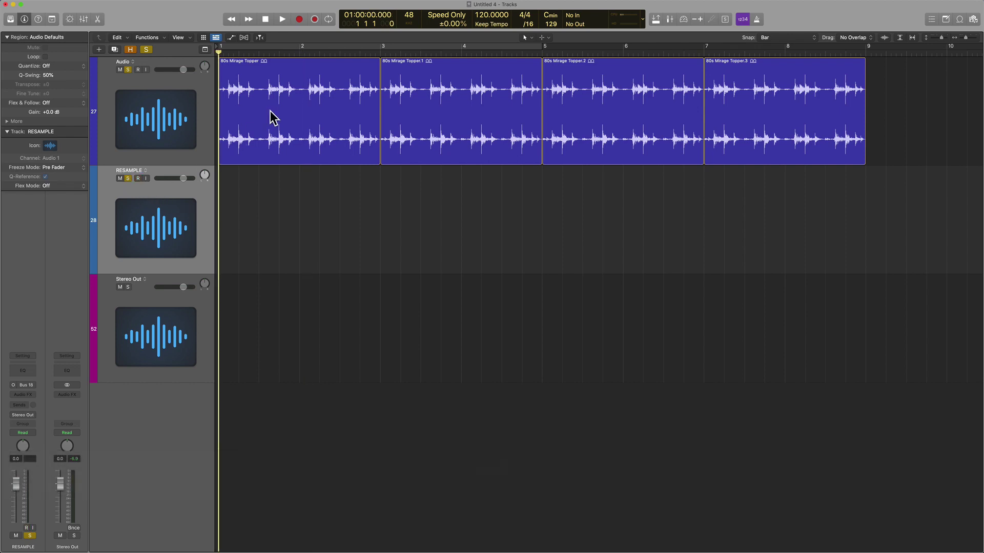
pyautogui.moveTo(898, 221); pyautogui.dragTo(298, 86)
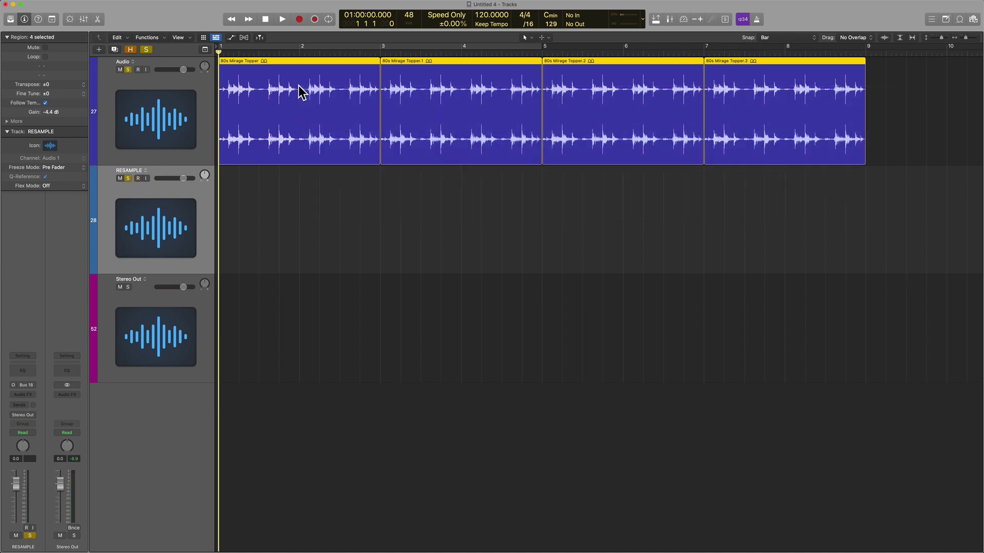
pyautogui.click(186, 109)
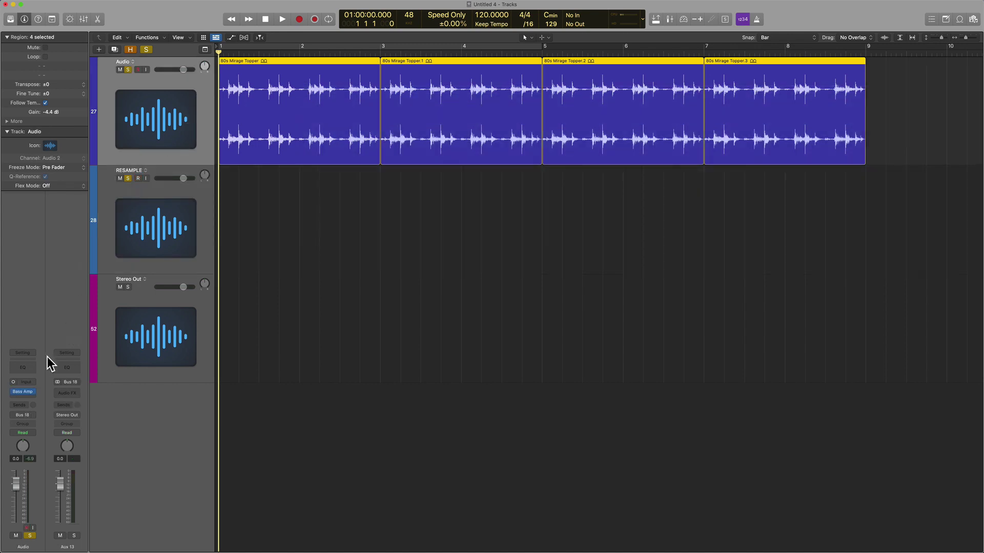
pyautogui.click(127, 224)
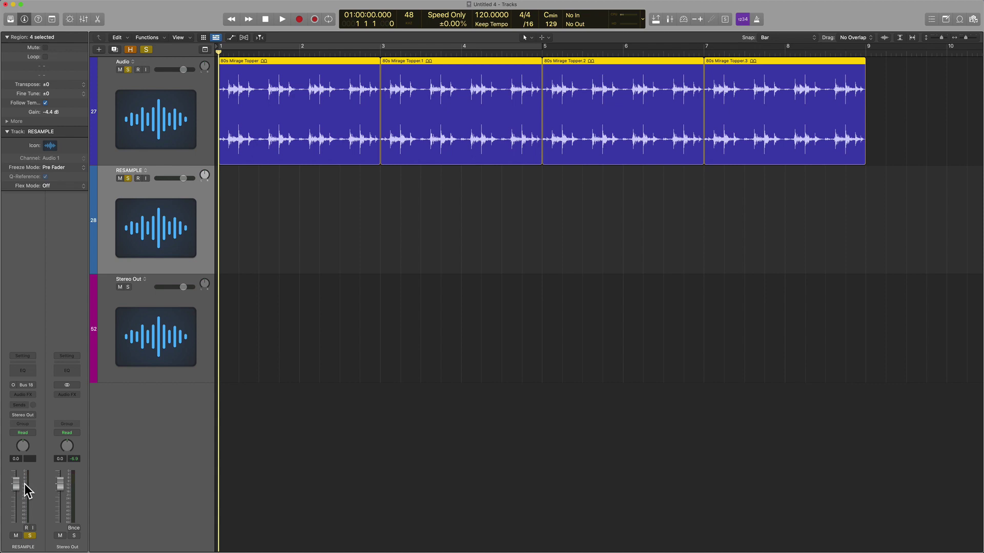
# Reset RESAMPLE's fader to 0 dB and leave it record-armed at the project start.
pyautogui.moveTo(16, 484)
pyautogui.mouseDown()
pyautogui.moveTo(16, 507)
pyautogui.moveTo(16, 489)
pyautogui.mouseUp()
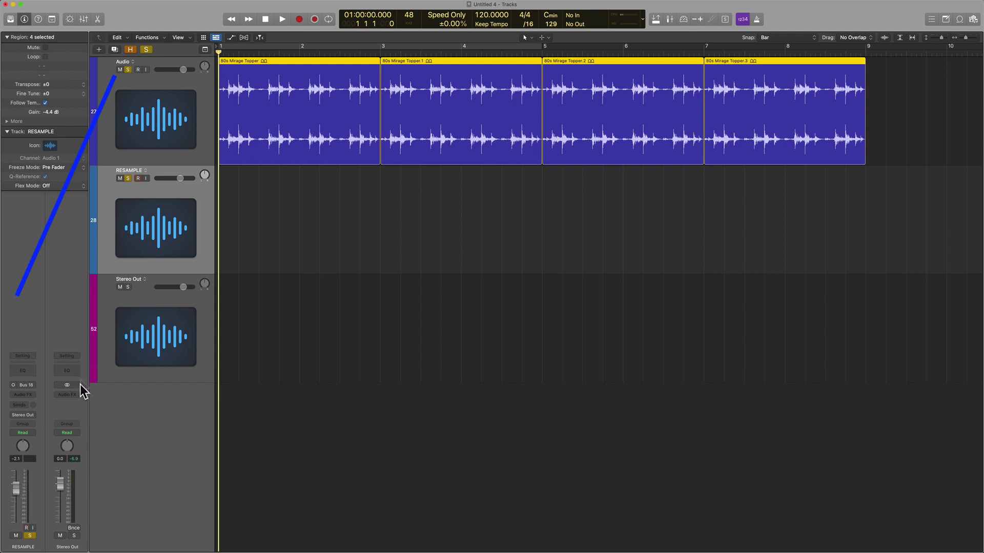
pyautogui.keyDown('alt'); pyautogui.click(16, 490); pyautogui.keyUp('alt')
pyautogui.click(159, 147)
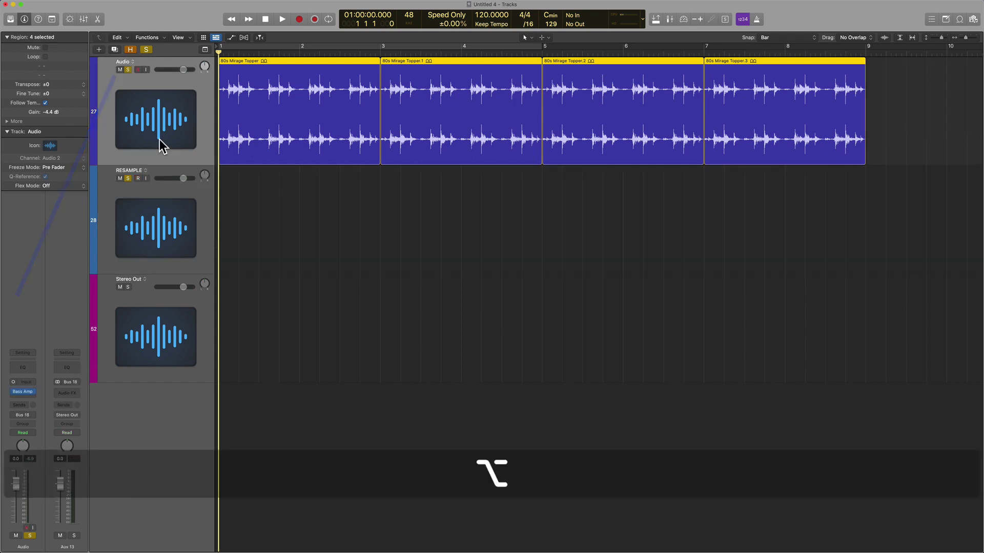
pyautogui.press('Return')
pyautogui.click(149, 235)
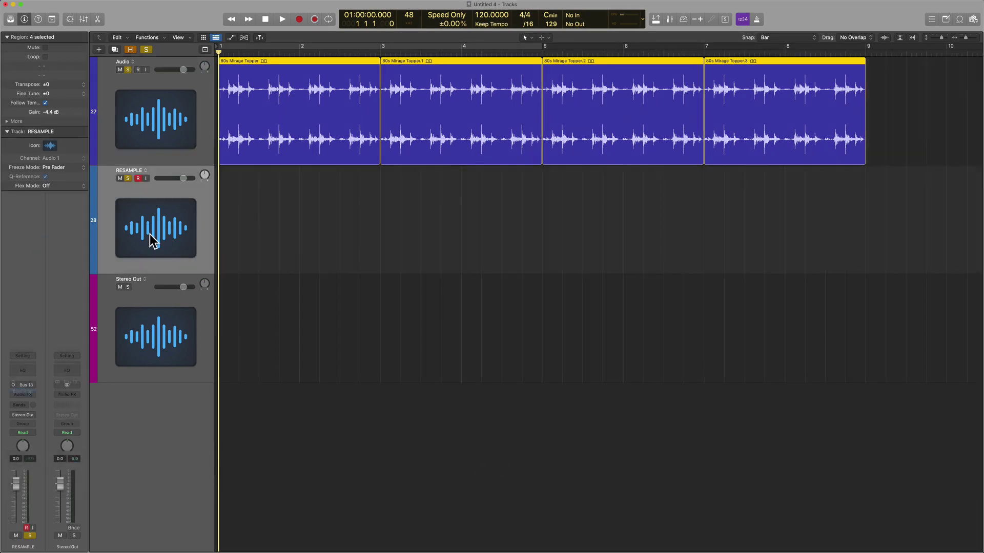
pyautogui.click(138, 179)
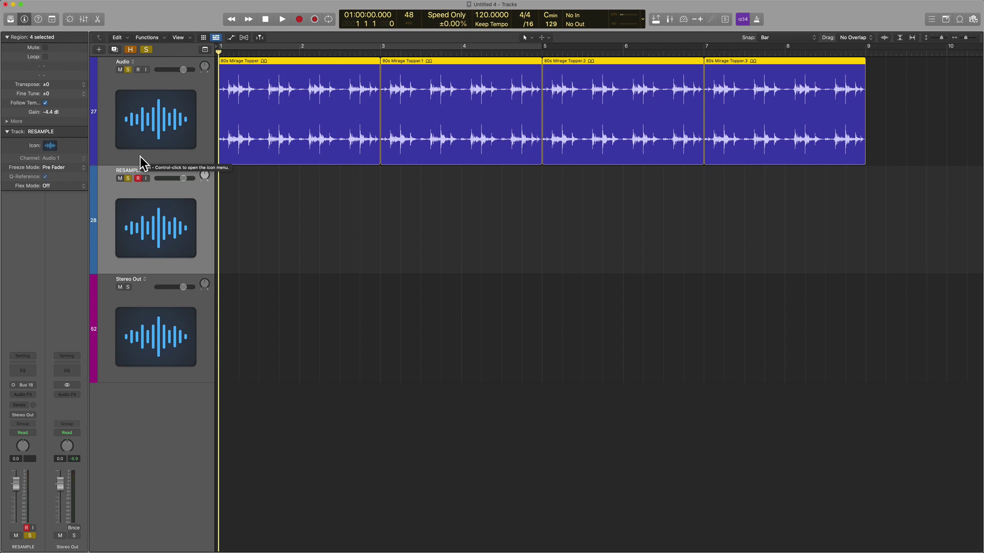
# Record the Audio drum loop onto RESAMPLE as RESAMPLE#01, riding the Audio fader during the pass.
pyautogui.click(143, 136)
pyautogui.press('r')
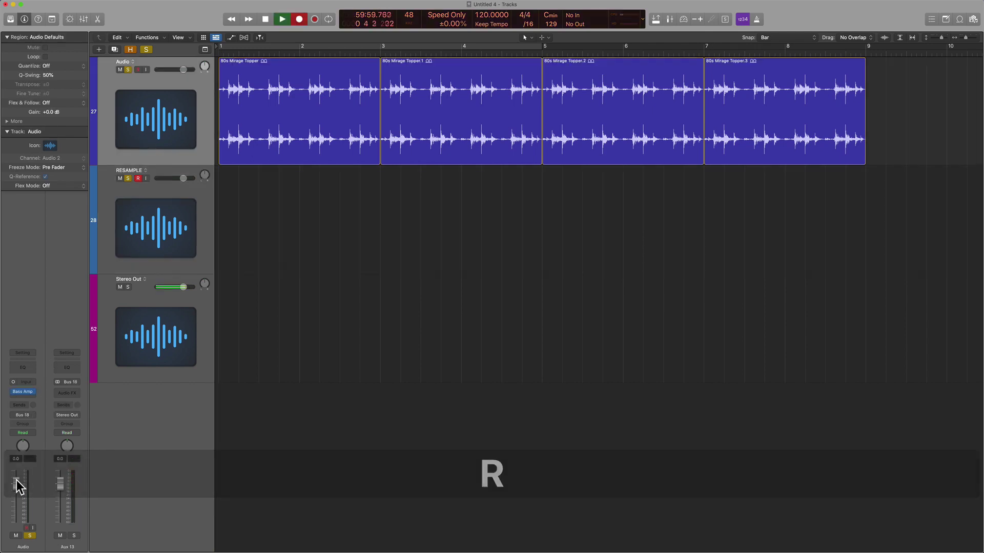
pyautogui.moveTo(16, 485)
pyautogui.mouseDown()
pyautogui.moveTo(16, 494)
pyautogui.moveTo(16, 474)
pyautogui.moveTo(16, 496)
pyautogui.mouseUp()
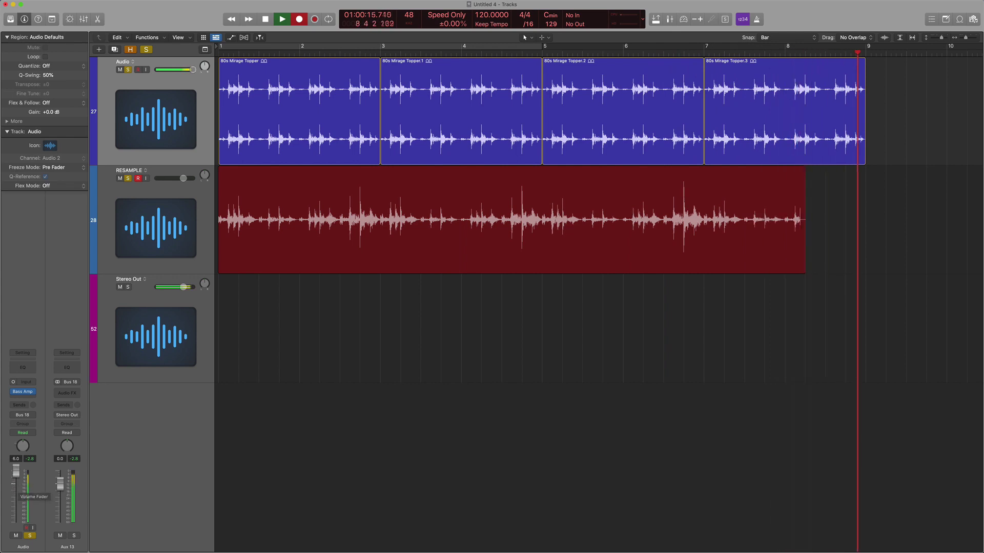
pyautogui.press('space')
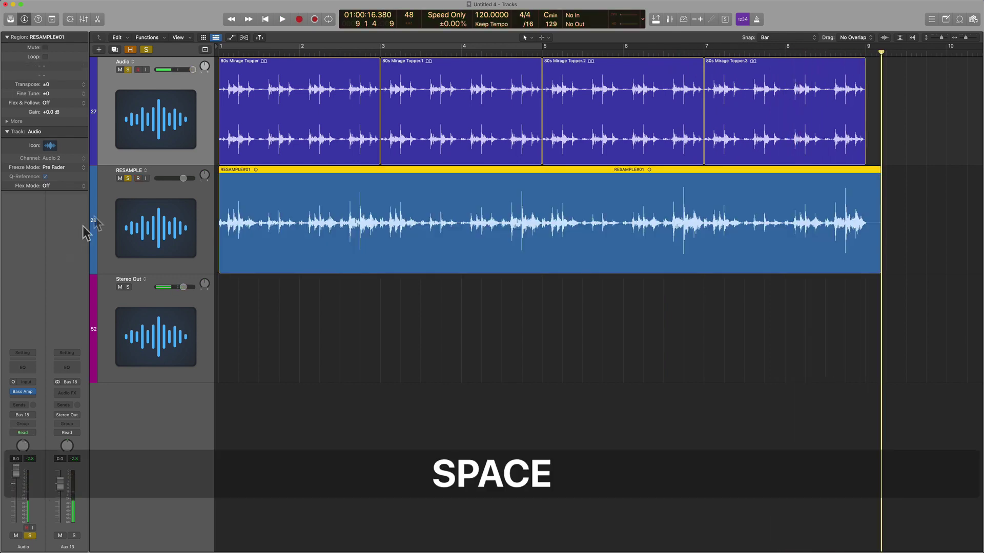
# Unsolo and mute the Audio track, solo RESAMPLE, and return to bar 1.
pyautogui.click(145, 52)
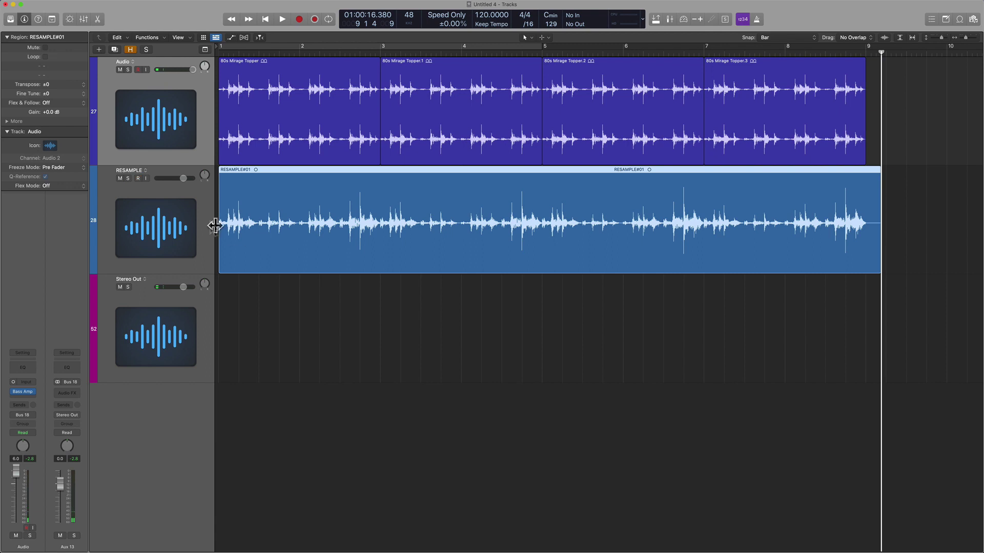
pyautogui.click(119, 69)
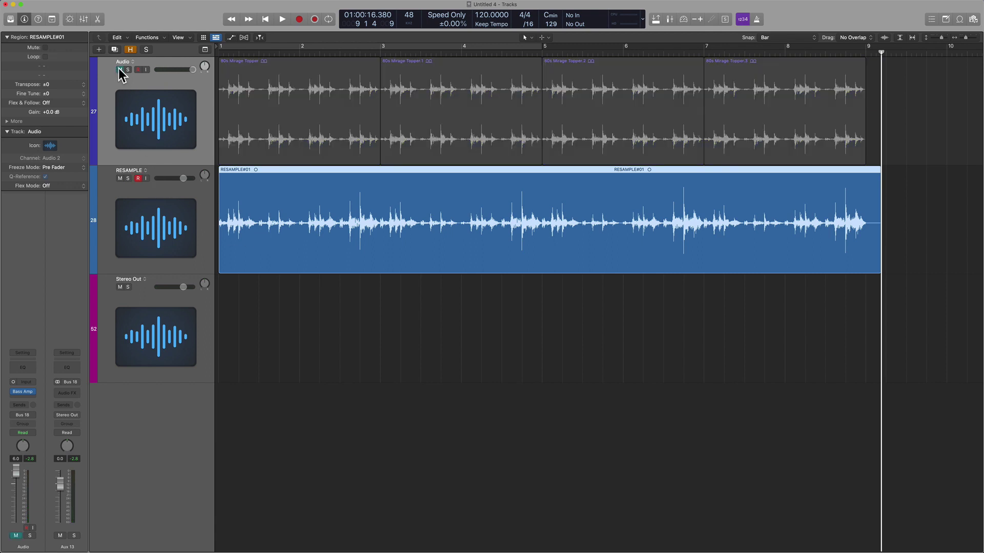
pyautogui.click(128, 179)
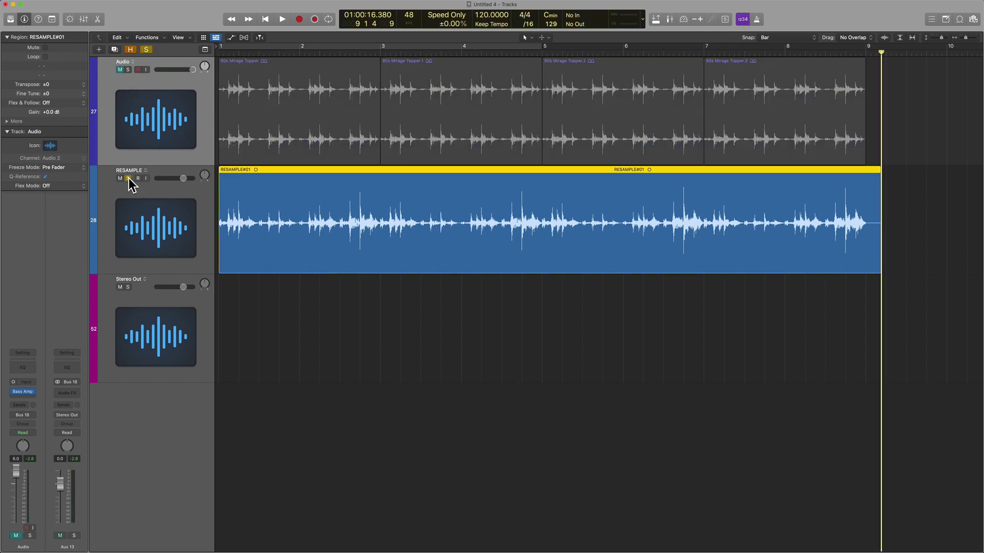
pyautogui.click(135, 223)
pyautogui.press('Return')
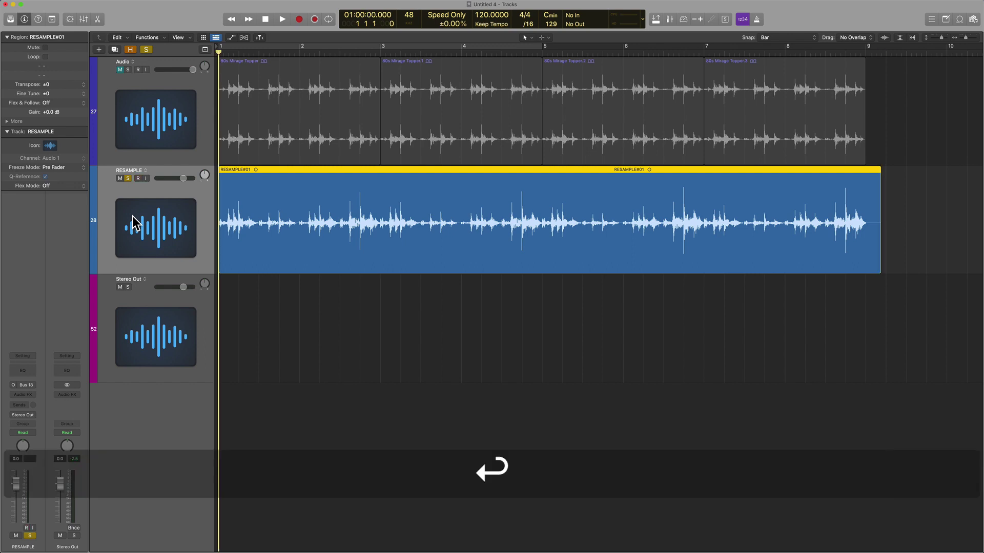
pyautogui.click(128, 142)
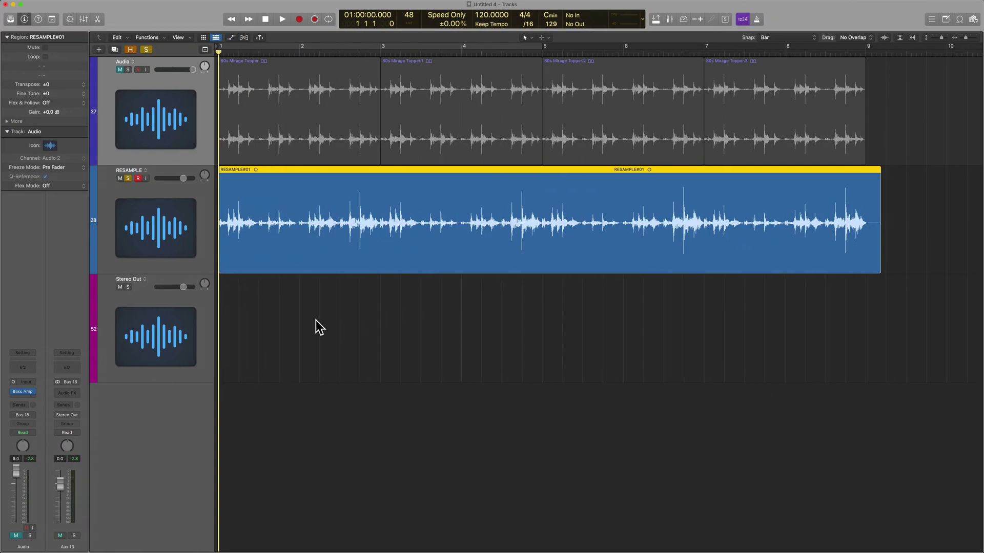
pyautogui.press('Return')
# Split the RESAMPLE region at bar 9, delete the leftover tail, and play back to bar 9.
pyautogui.press('space')
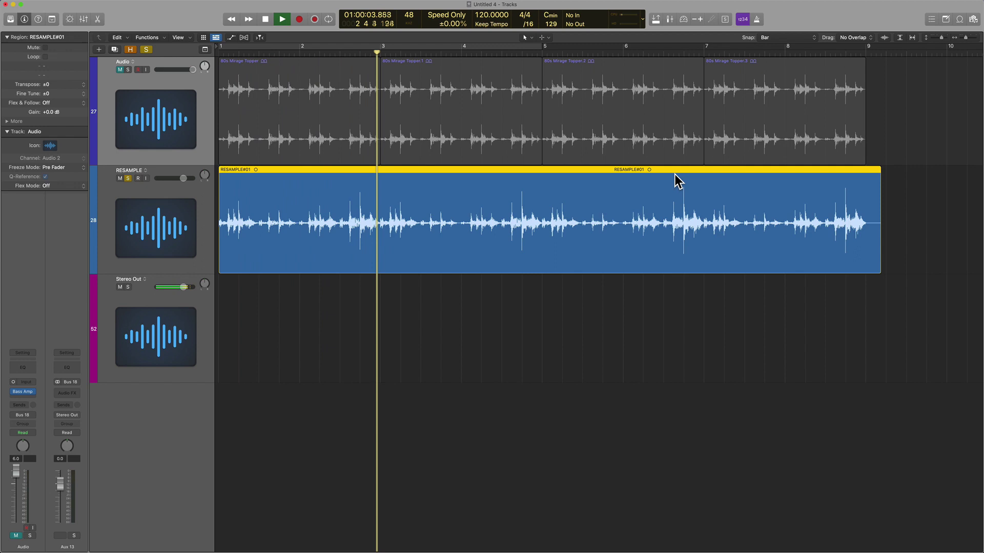
pyautogui.press('F16')
pyautogui.press('Clear')
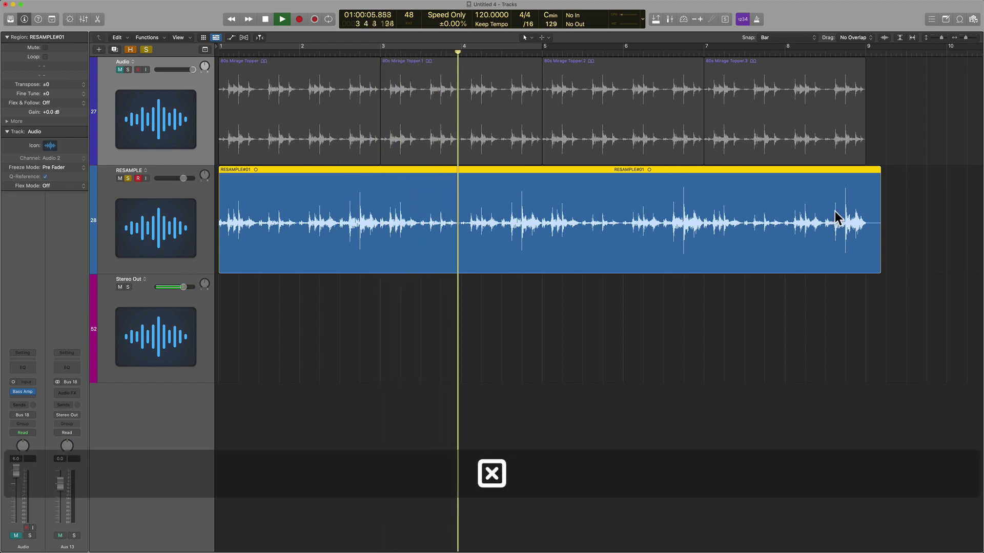
pyautogui.keyDown('super'); pyautogui.click(862, 192); pyautogui.keyUp('super')
pyautogui.press('BackSpace')
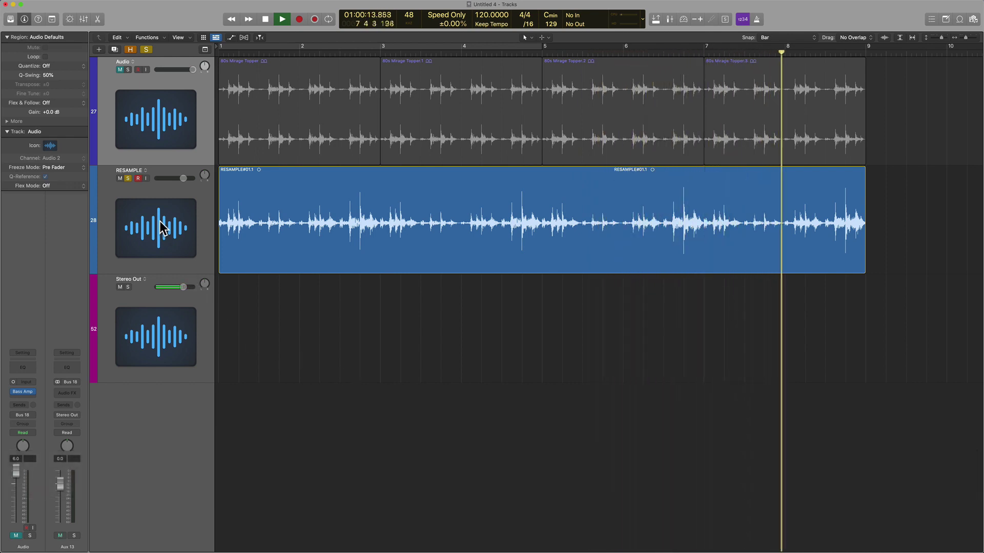
pyautogui.press('space')
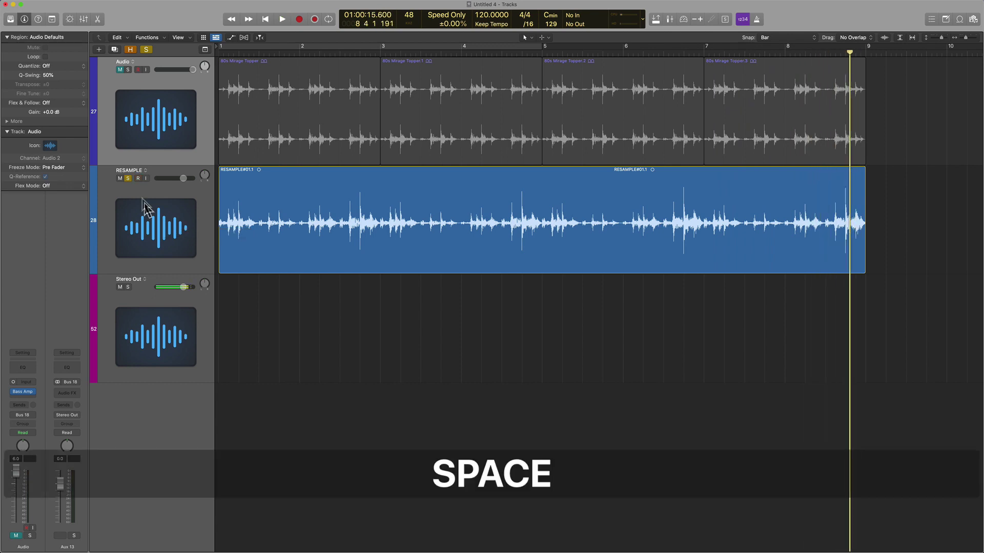
# Delete the RESAMPLE track, unmute the Audio track and turn on track hiding controls.
pyautogui.press('super+BackSpace')
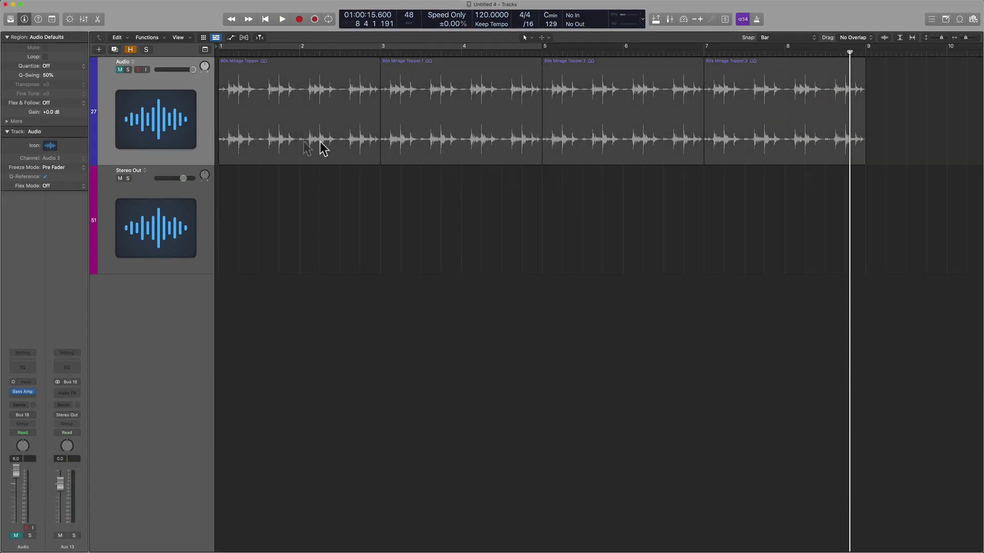
pyautogui.click(120, 69)
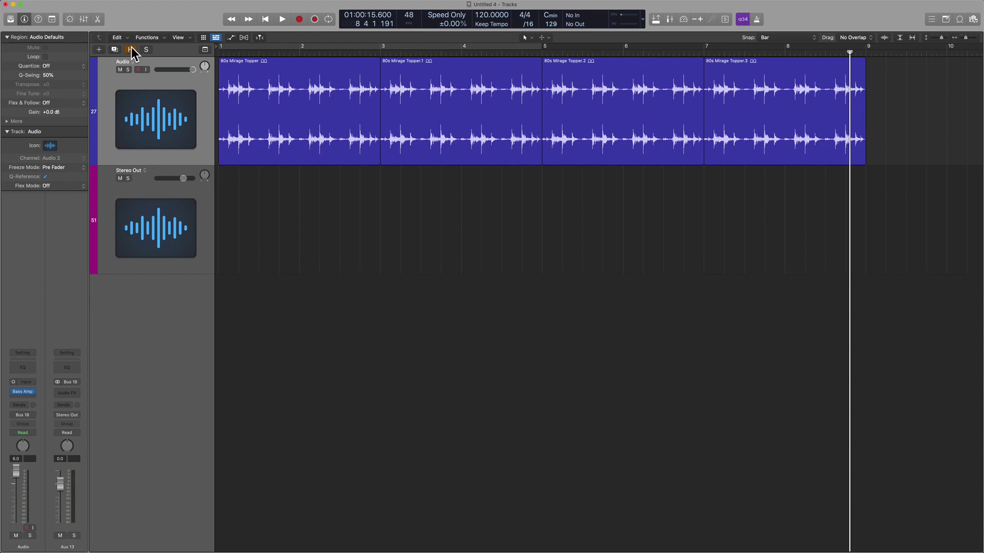
pyautogui.click(130, 49)
# Unhide the Drummer, Midi and Step Sequencer tracks.
pyautogui.scroll(-5, 149, 211)
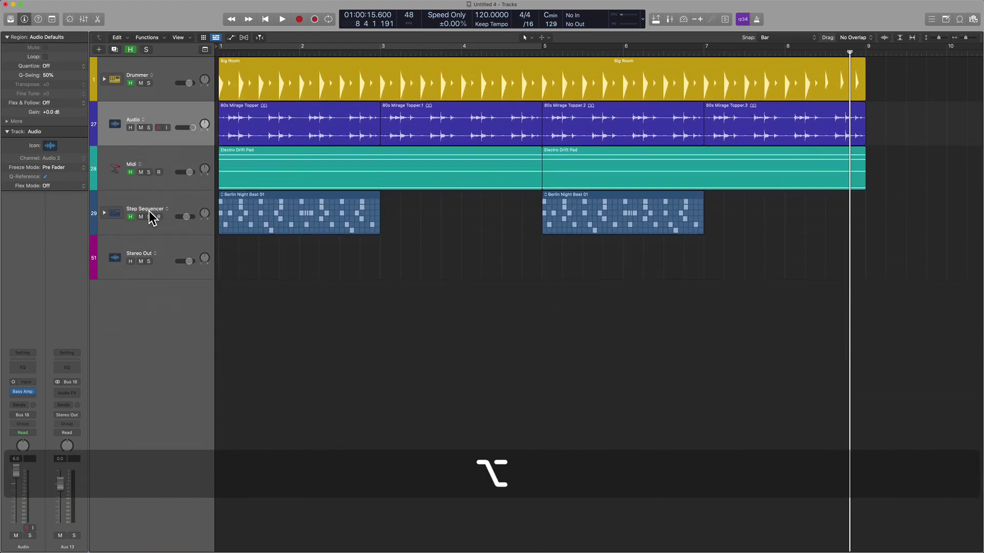
pyautogui.scroll(3, 150, 211)
pyautogui.click(131, 90)
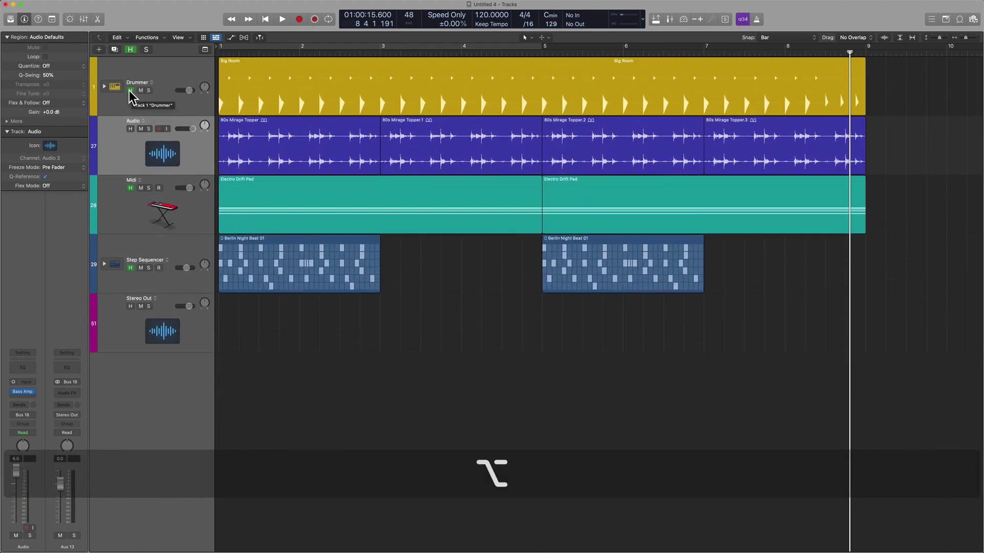
pyautogui.click(131, 188)
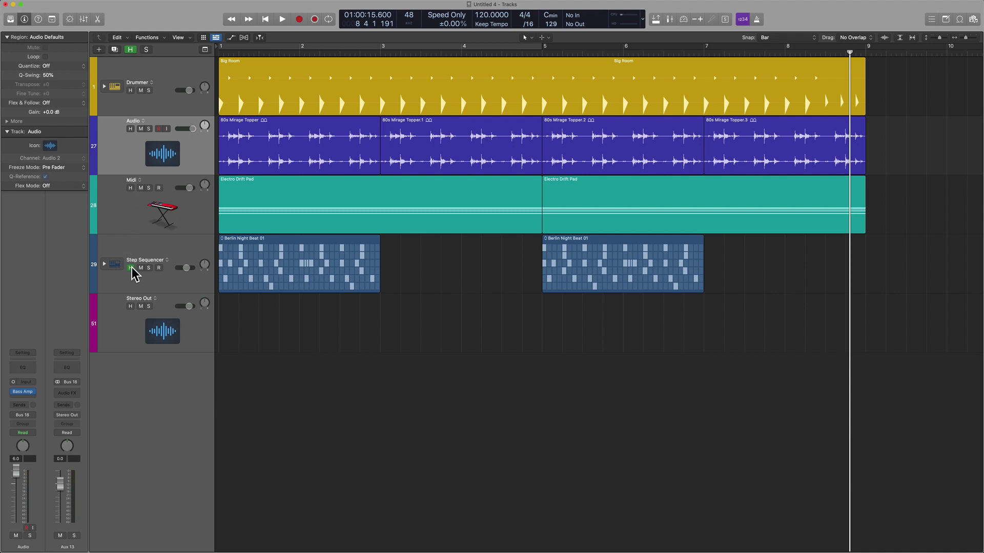
pyautogui.click(130, 268)
# Solo only the Drummer track, unsoloing Step Sequencer, with the playhead back at the start.
pyautogui.click(148, 267)
pyautogui.press('Return')
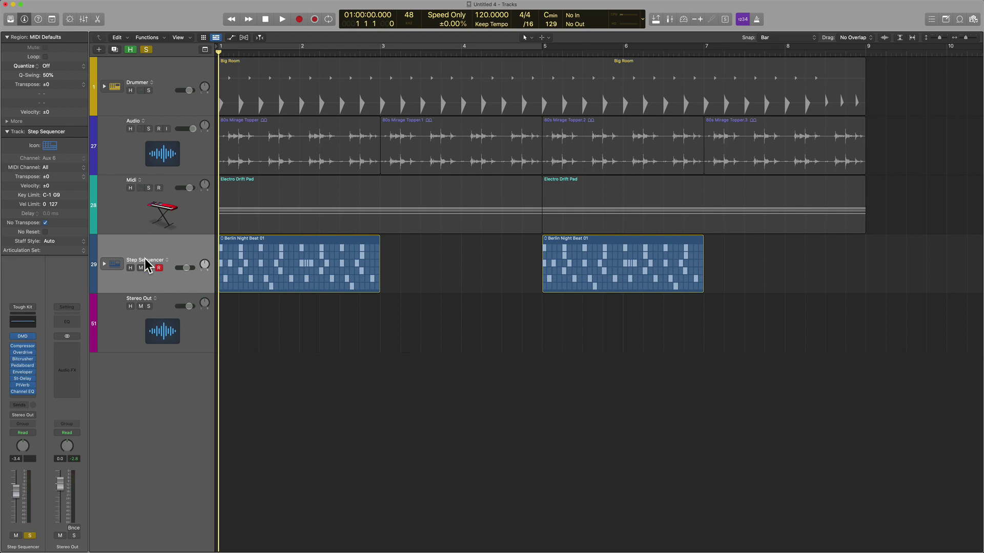
pyautogui.click(168, 72)
pyautogui.click(148, 91)
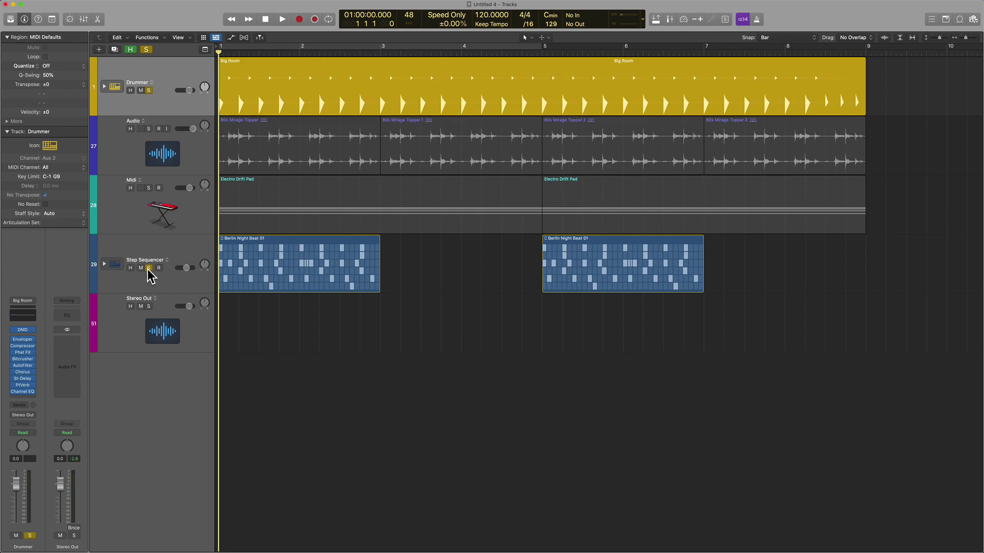
pyautogui.click(148, 268)
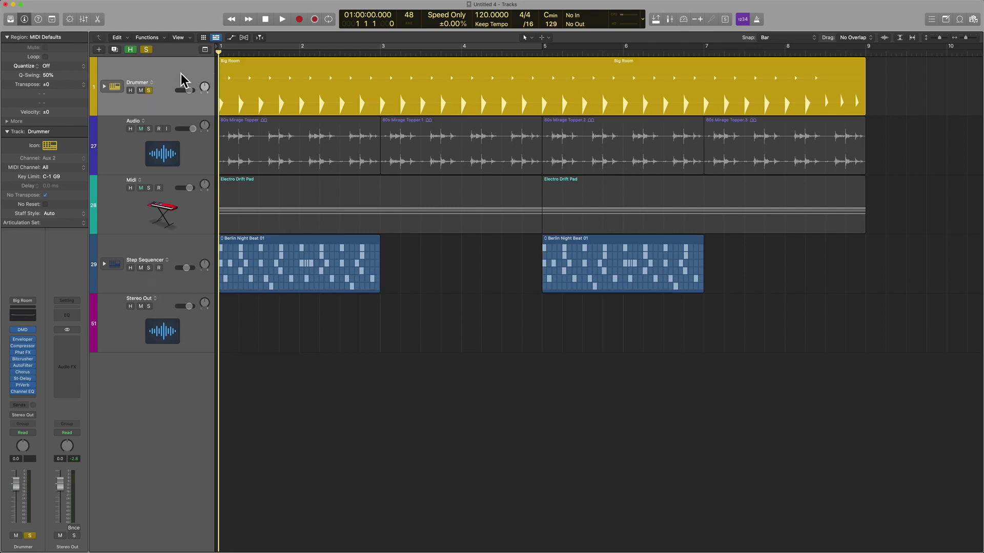
# Expand and collapse the Drummer stack, then play and stop the soloed drums.
pyautogui.click(106, 86)
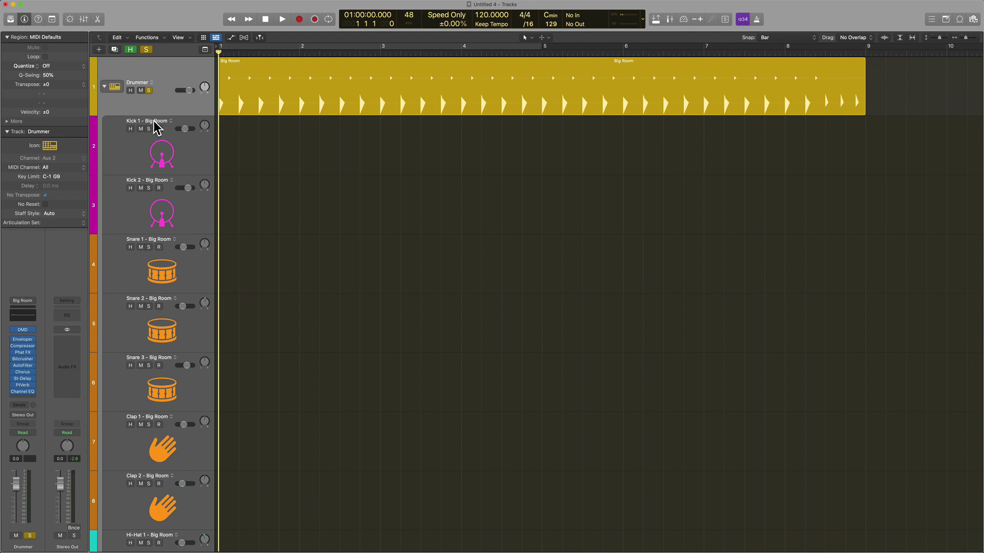
pyautogui.click(104, 87)
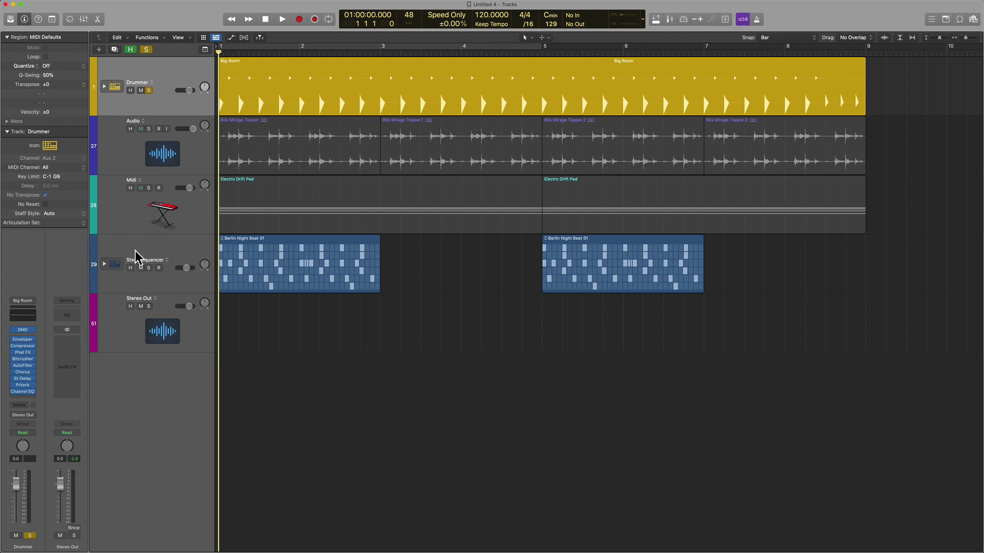
pyautogui.press('space')
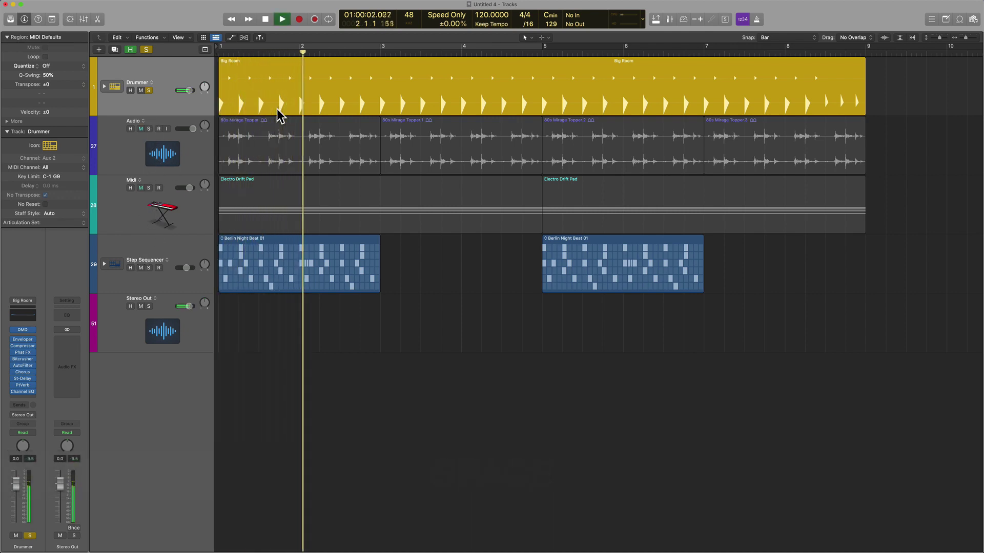
pyautogui.press('space')
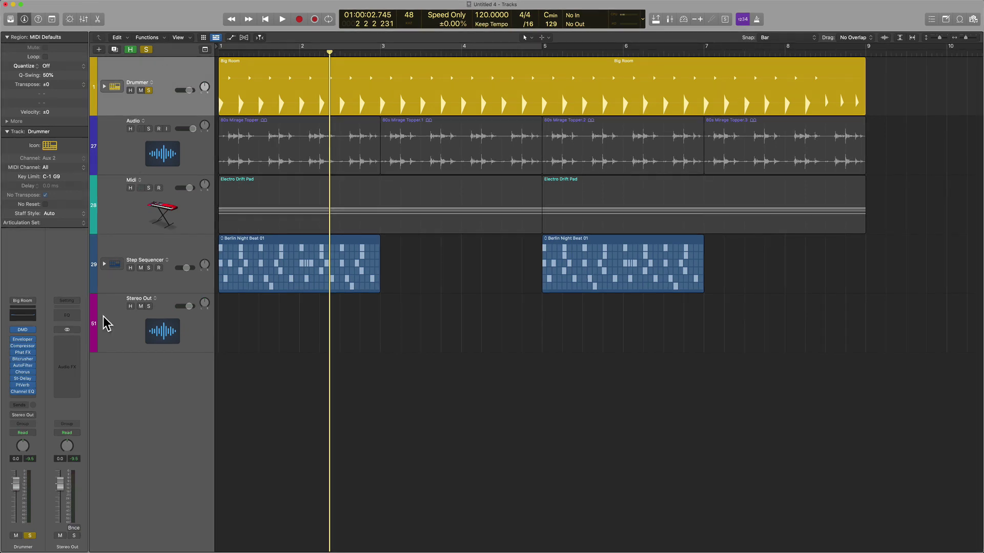
# Send the Drummer to Bus 1 on new Aux 14 with a Vintage Opto compressor at about -17.5 dB threshold.
pyautogui.click(25, 407)
pyautogui.moveTo(33, 416)
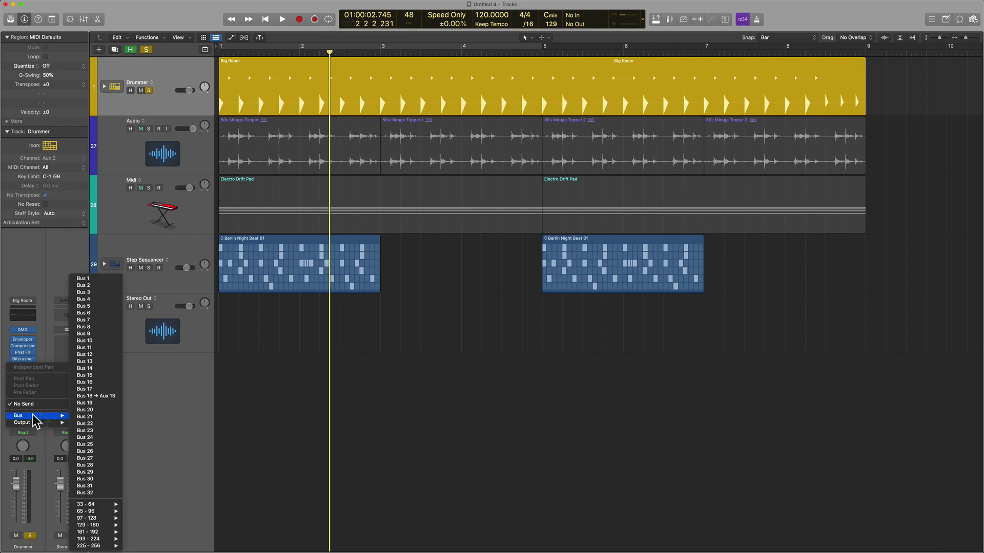
pyautogui.click(103, 277)
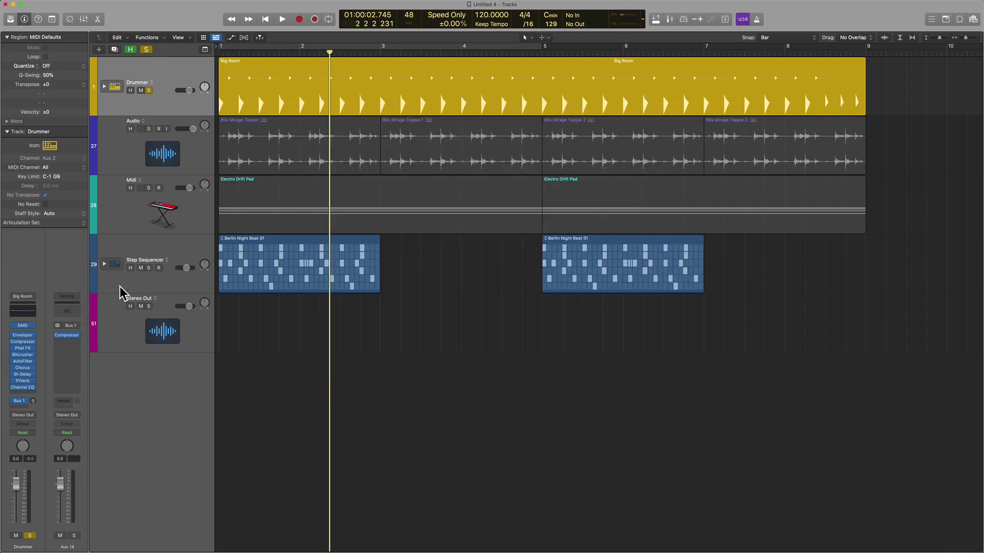
pyautogui.click(67, 336)
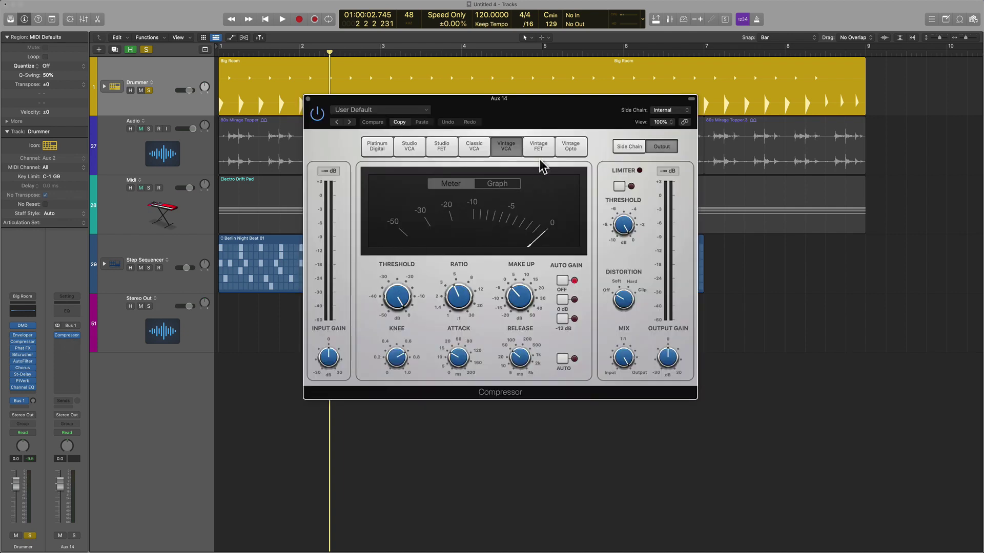
pyautogui.moveTo(397, 296); pyautogui.dragTo(413, 328)
# Raise the Aux 14 compressor's make-up gain and push its distortion toward Hard.
pyautogui.moveTo(497, 302); pyautogui.dragTo(498, 290)
pyautogui.moveTo(618, 297); pyautogui.dragTo(619, 286)
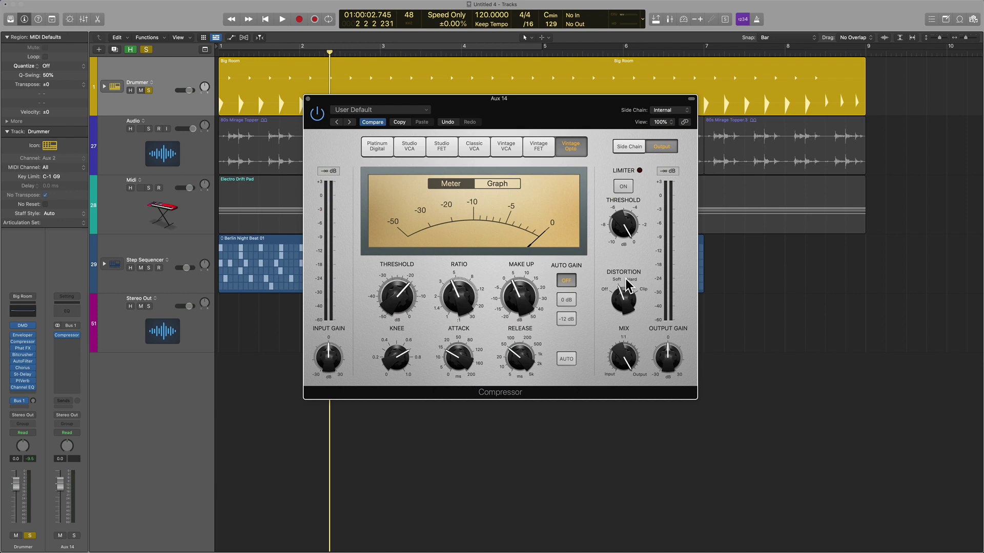
pyautogui.click(308, 99)
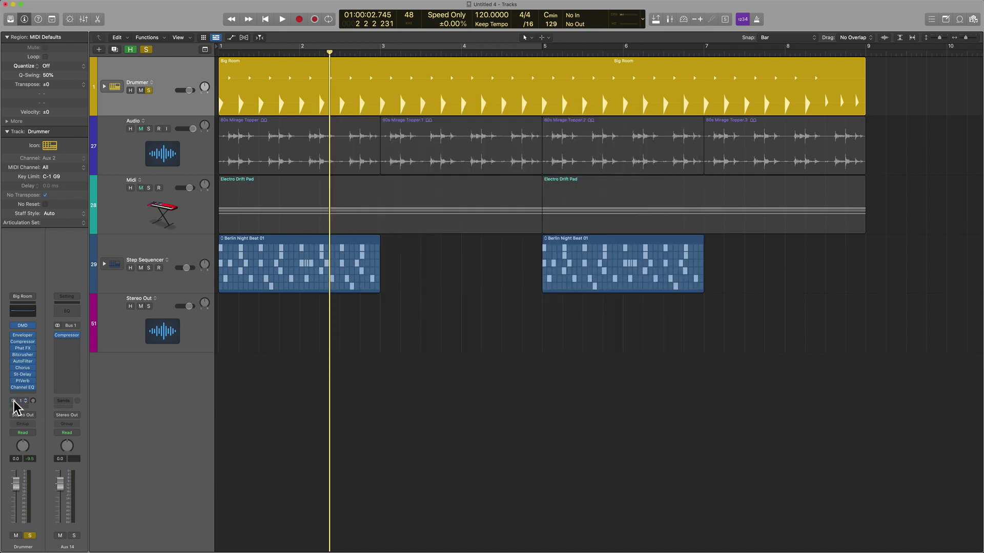
# Play the drums, reset the Drummer's Bus 1 send level with Option, then stop.
pyautogui.press('space')
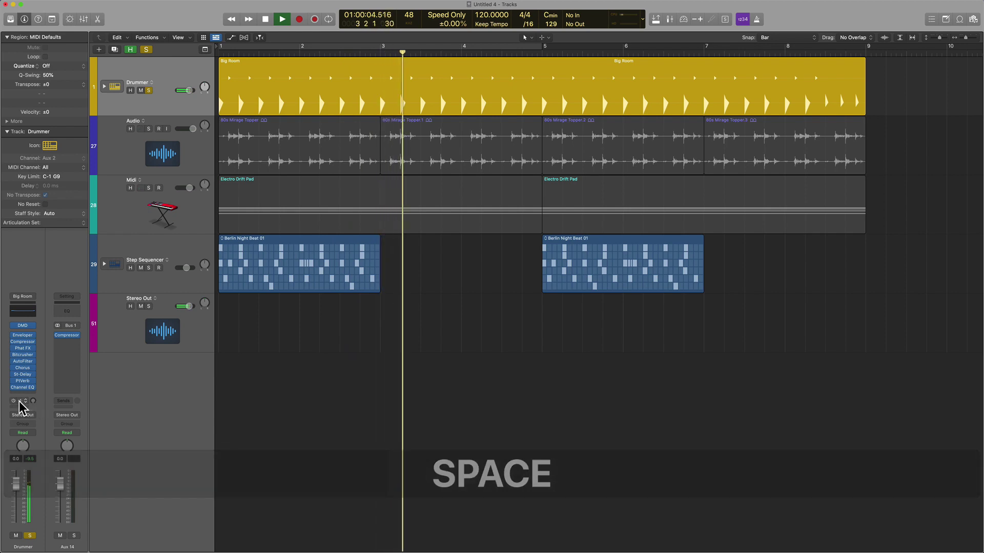
pyautogui.press('alt')
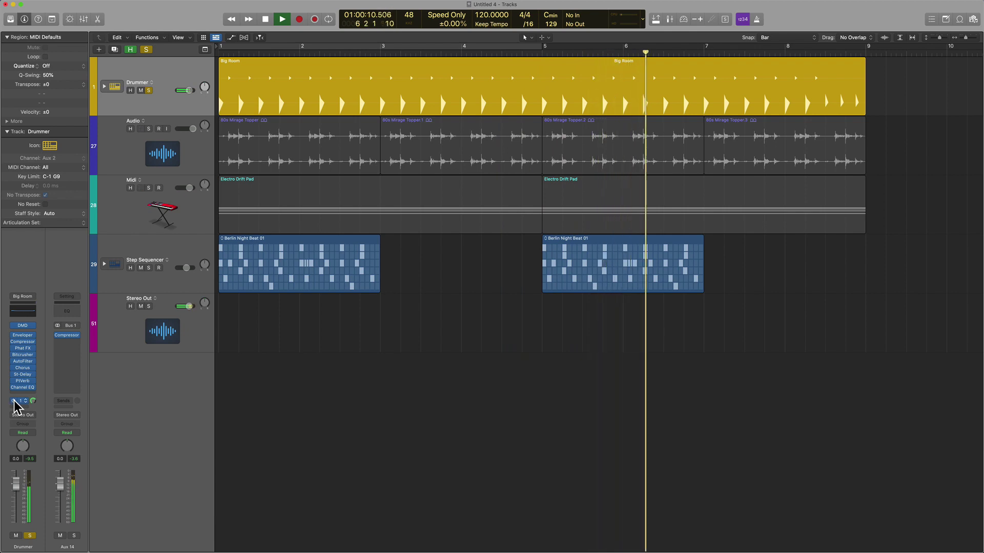
pyautogui.press('space')
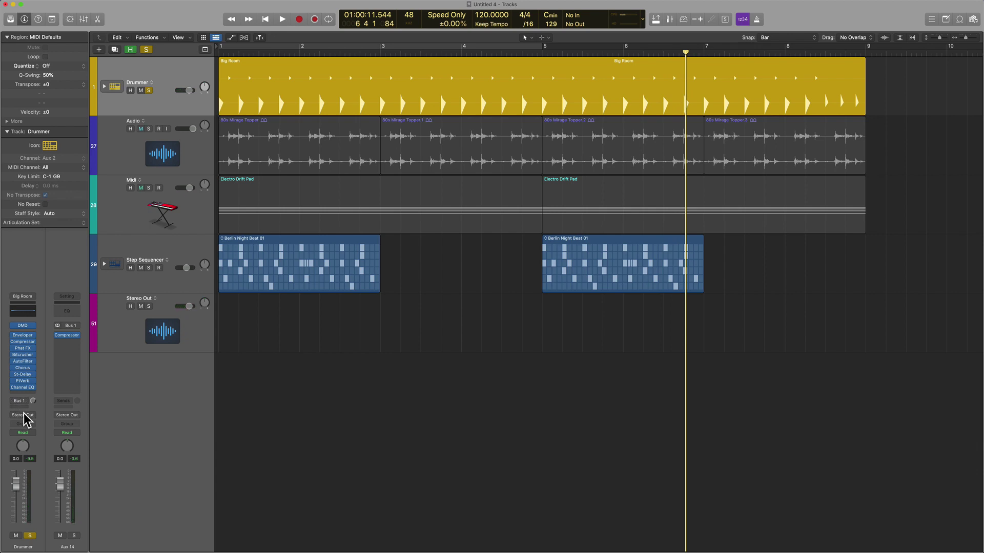
# Remove the Drummer's Bus 1 send and show only the arrangement's tracks in the mixer.
pyautogui.click(23, 400)
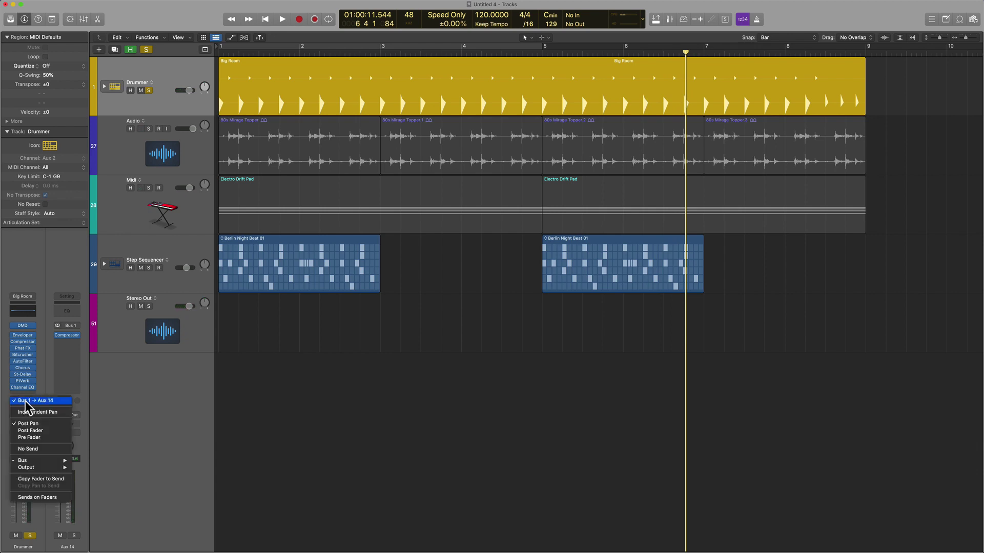
pyautogui.click(41, 449)
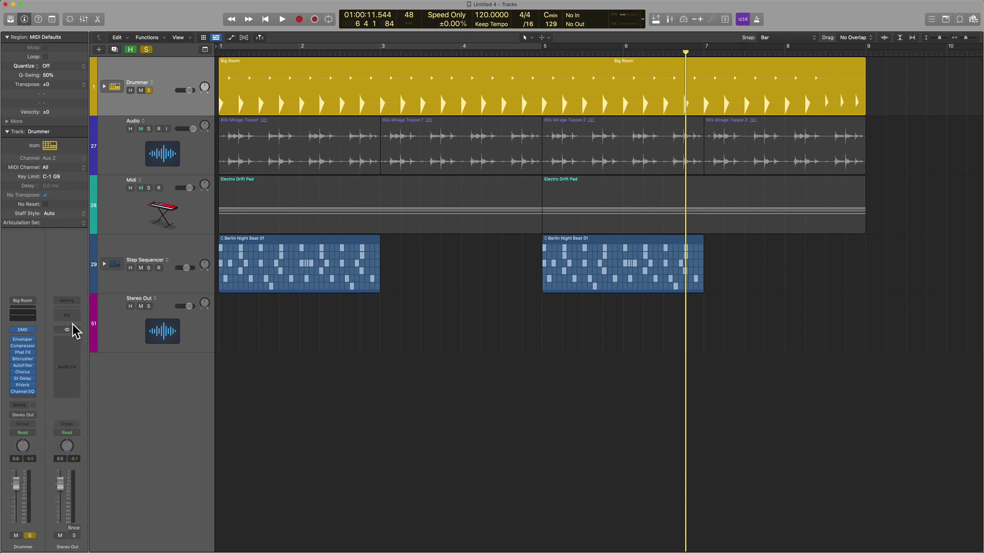
pyautogui.press('x')
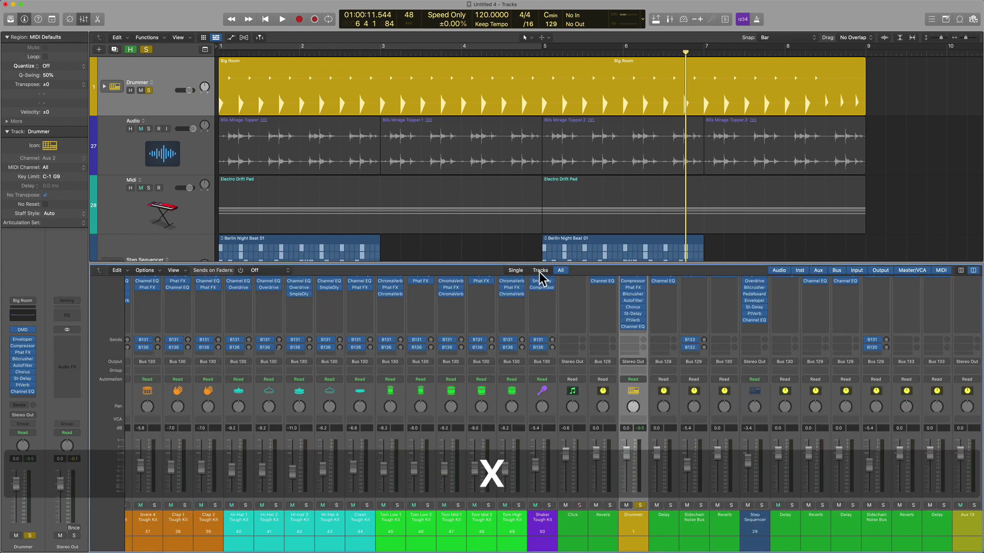
pyautogui.click(540, 270)
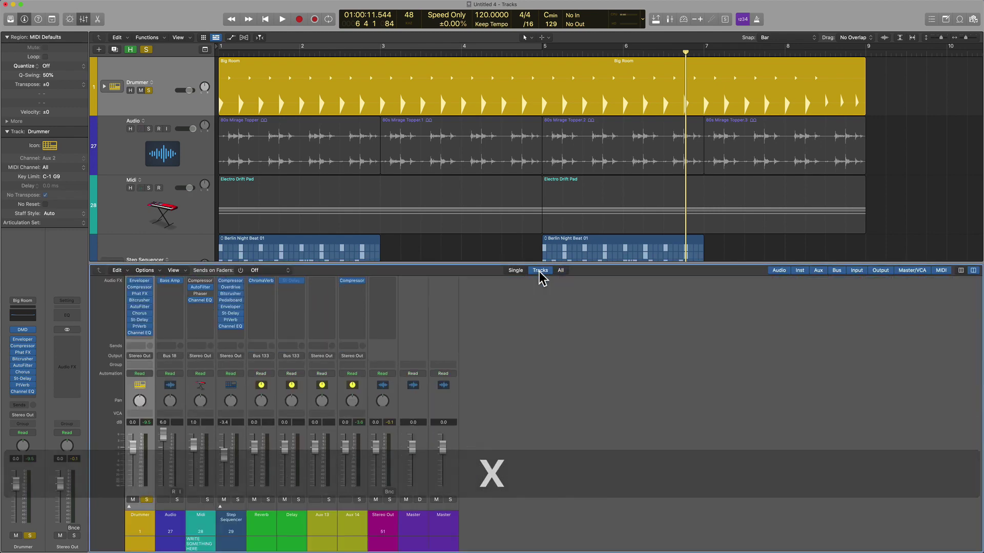
# Rename the Aux 14 channel to 'PC' and create a track for it.
pyautogui.click(349, 389)
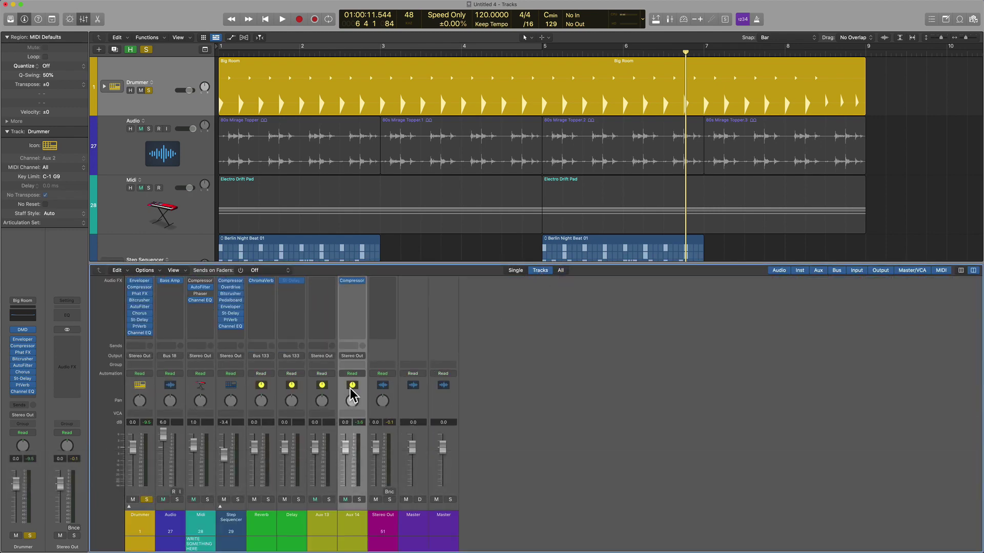
pyautogui.doubleClick(355, 514)
pyautogui.write('PC')
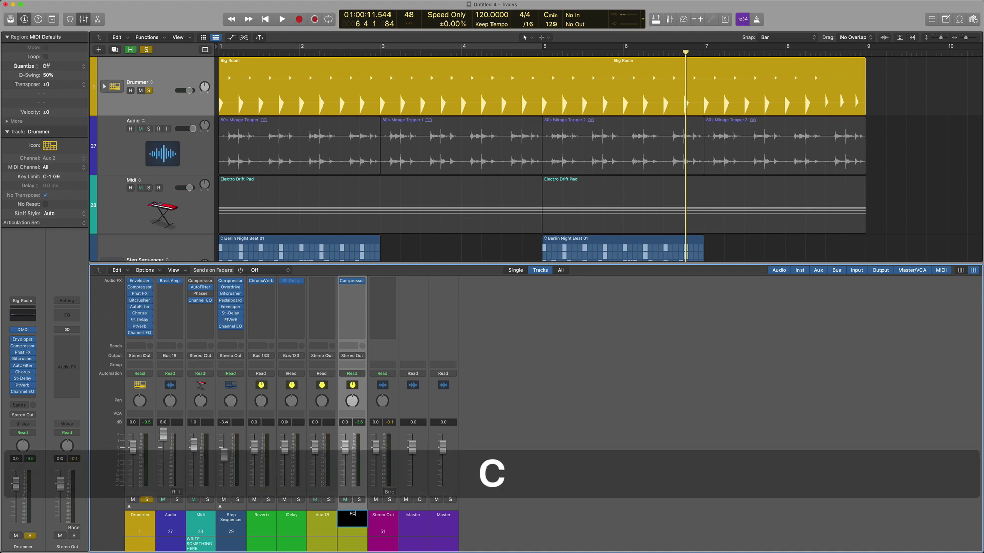
pyautogui.press('Return')
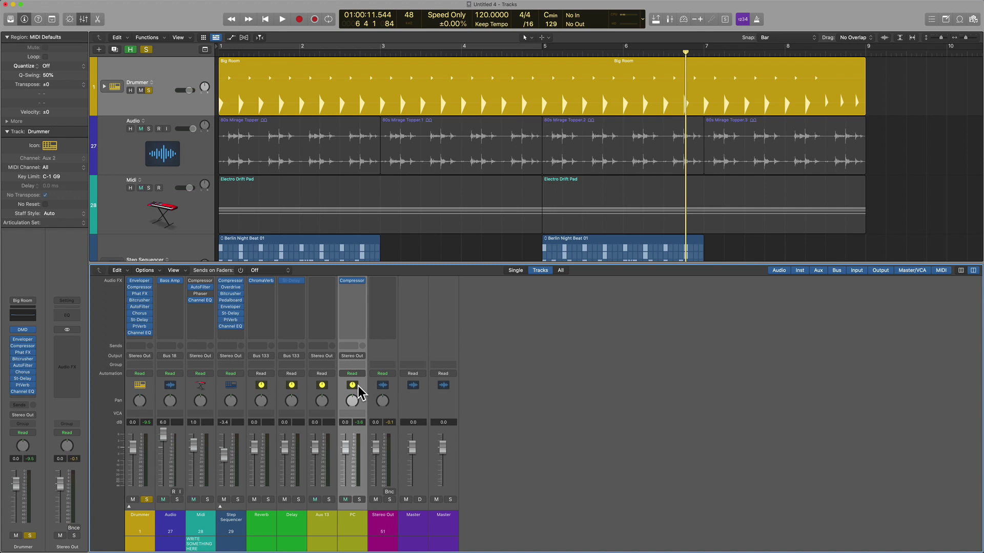
pyautogui.rightClick(358, 392)
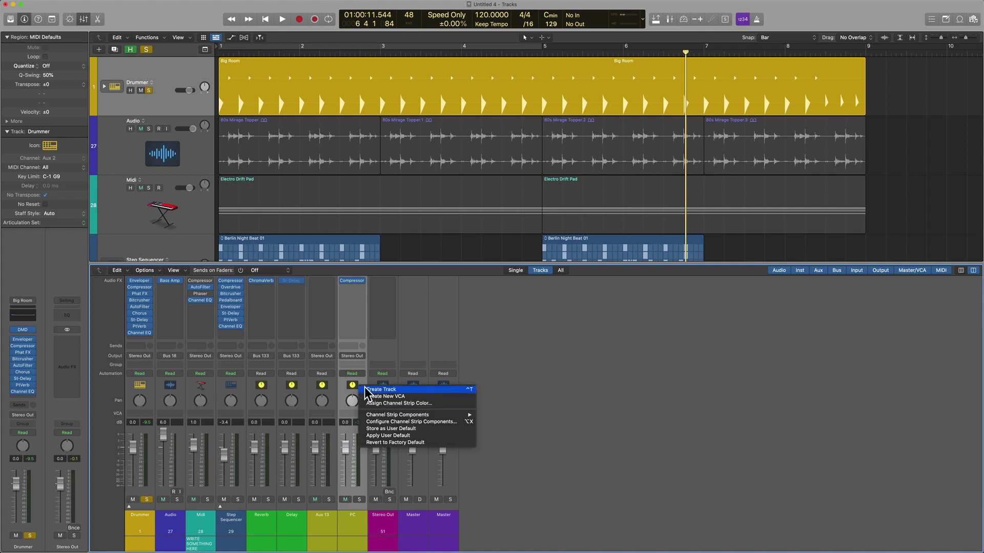
pyautogui.click(365, 388)
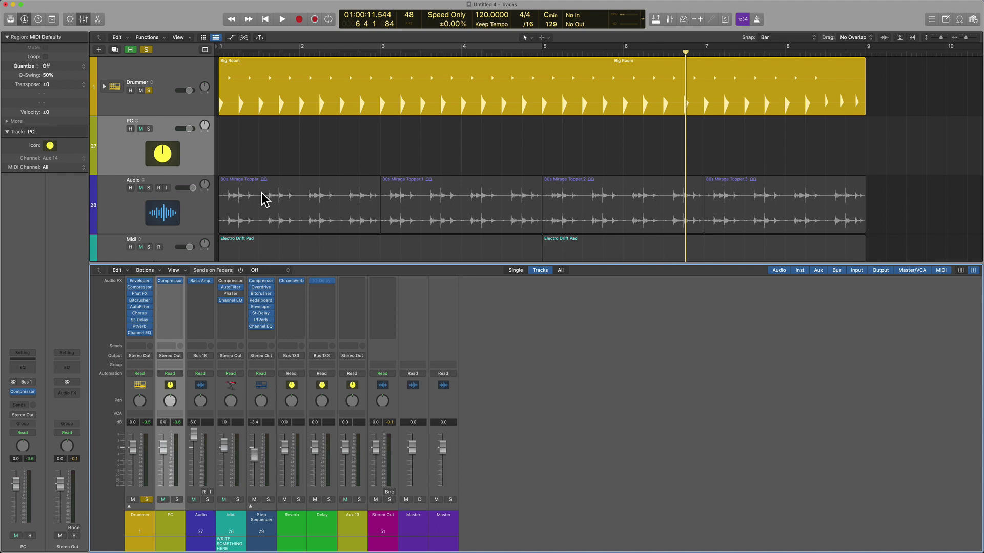
# Close the mixer and set the Drummer track's output to Bus 1 instead of Stereo Out.
pyautogui.press('x')
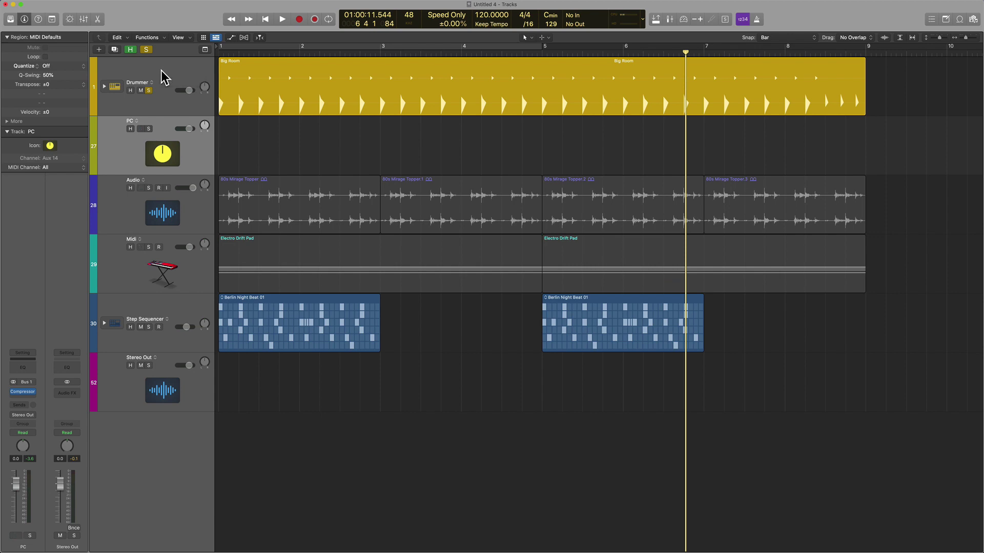
pyautogui.click(161, 70)
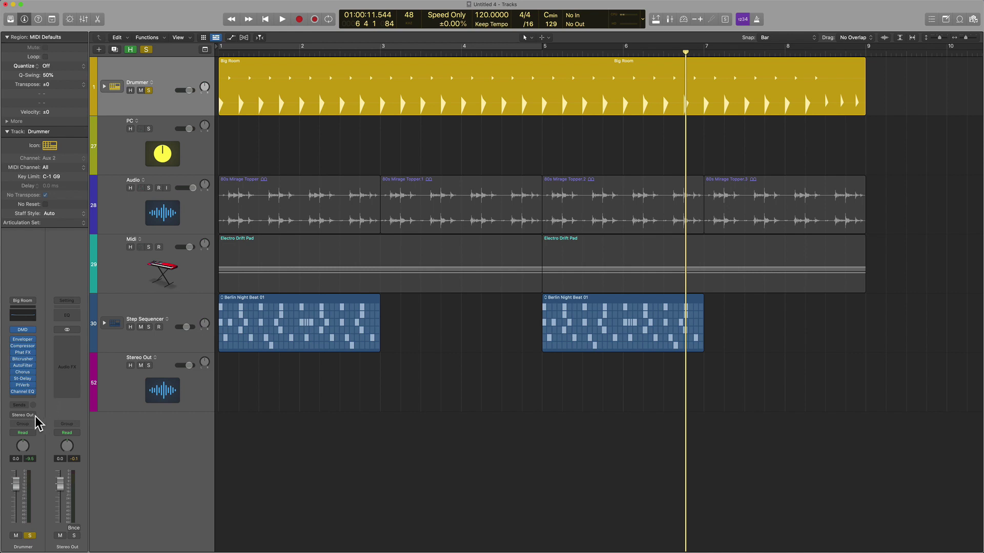
pyautogui.click(123, 164)
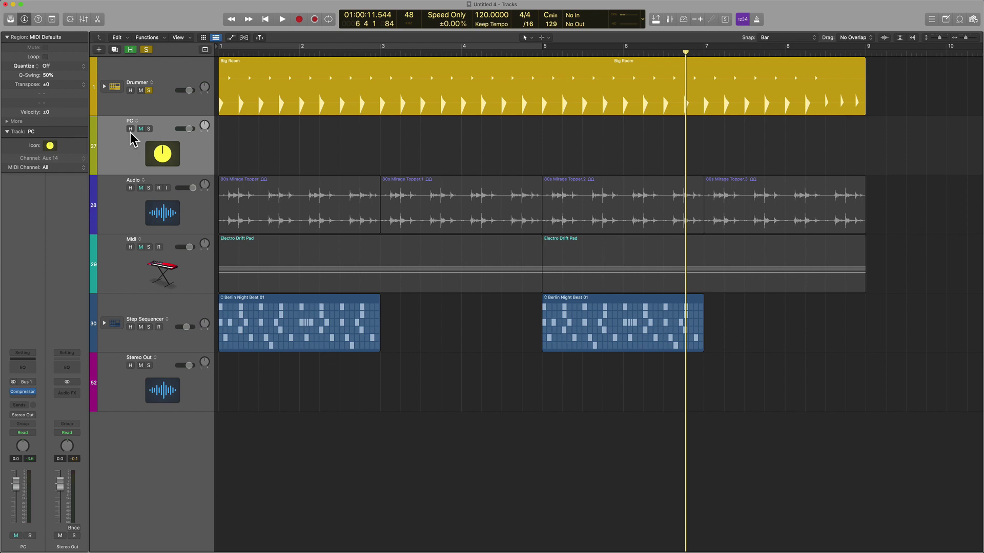
pyautogui.click(177, 72)
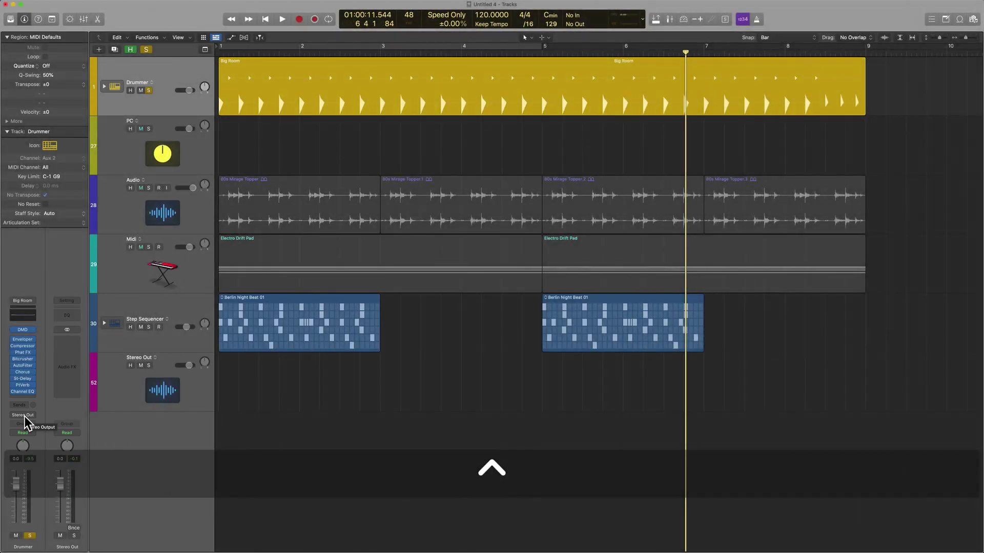
pyautogui.click(23, 416)
pyautogui.moveTo(40, 447)
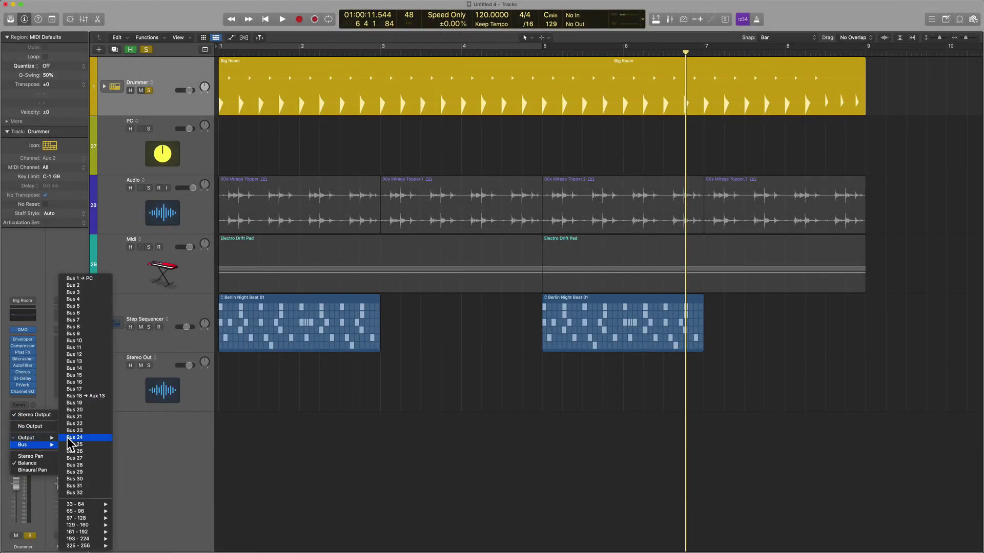
pyautogui.click(88, 280)
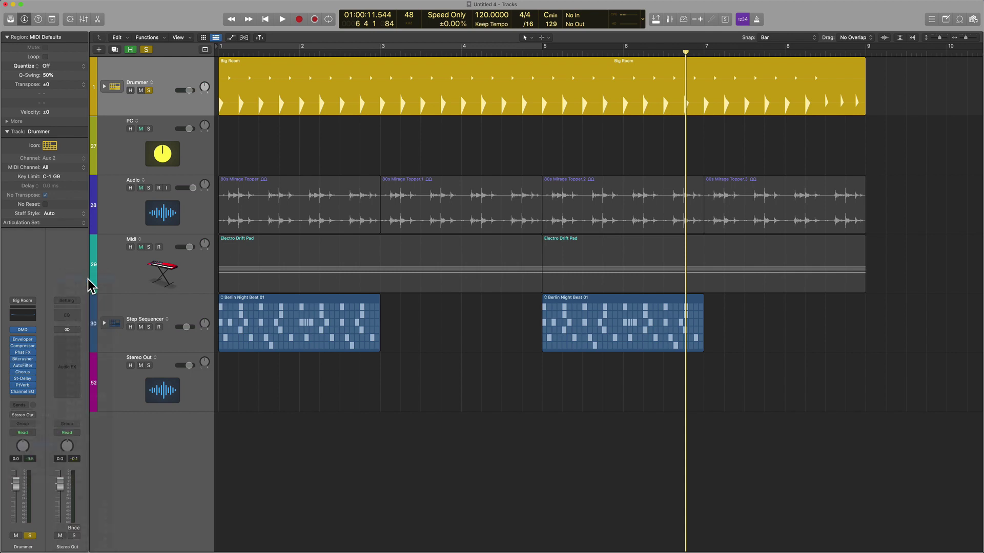
# Expand the Drummer stack, step through Kick 1 to Clap 1 subtracks, then collapse it.
pyautogui.click(100, 88)
pyautogui.click(143, 143)
pyautogui.click(152, 198)
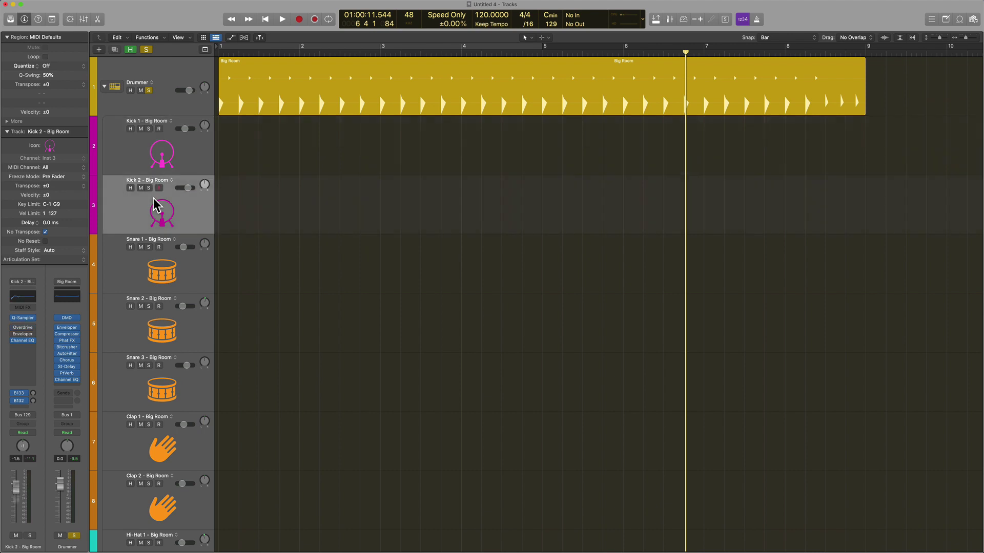
pyautogui.click(164, 256)
pyautogui.click(167, 320)
pyautogui.click(173, 390)
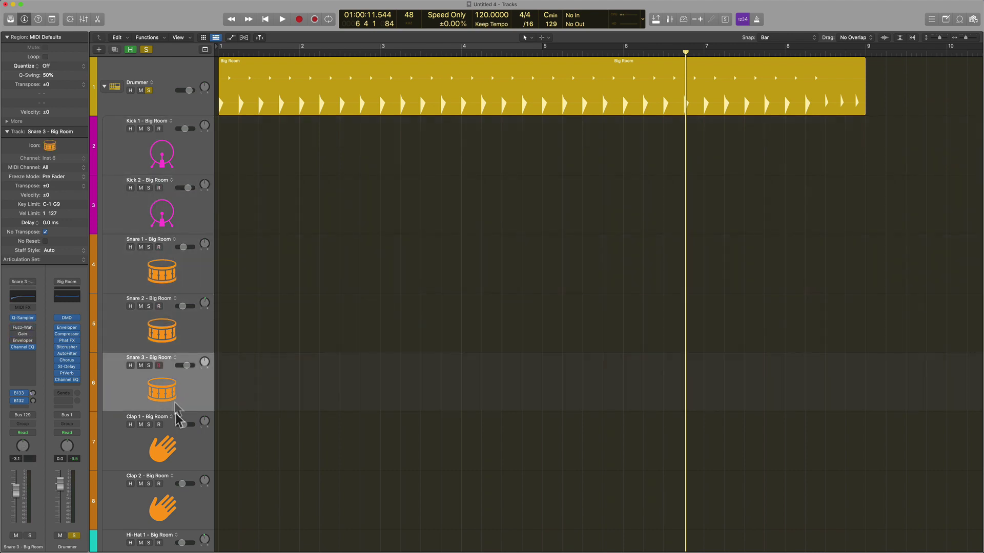
pyautogui.click(178, 416)
pyautogui.click(104, 87)
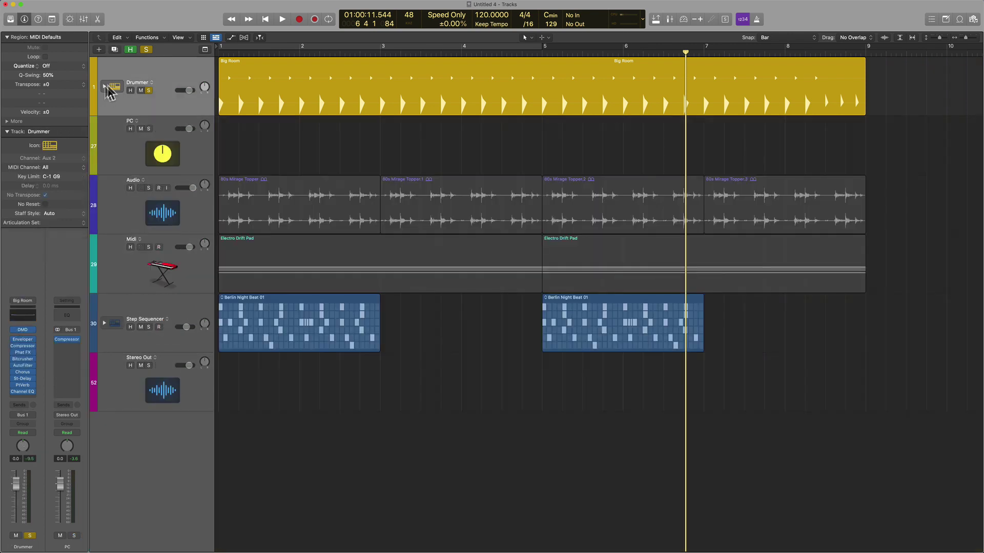
pyautogui.press('x')
pyautogui.press('x')
# Solo the PC channel and play the arrangement from the start.
pyautogui.click(149, 129)
pyautogui.press('Return')
pyautogui.press('space')
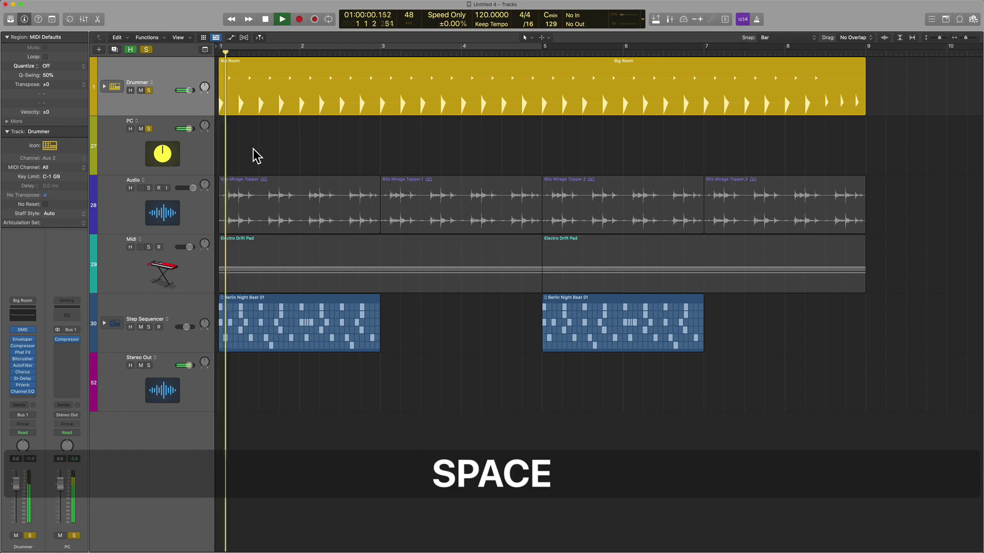
# Lower the PC compressor threshold to about -23 dB and turn on Auto Gain.
pyautogui.click(67, 339)
pyautogui.moveTo(415, 280); pyautogui.dragTo(402, 285)
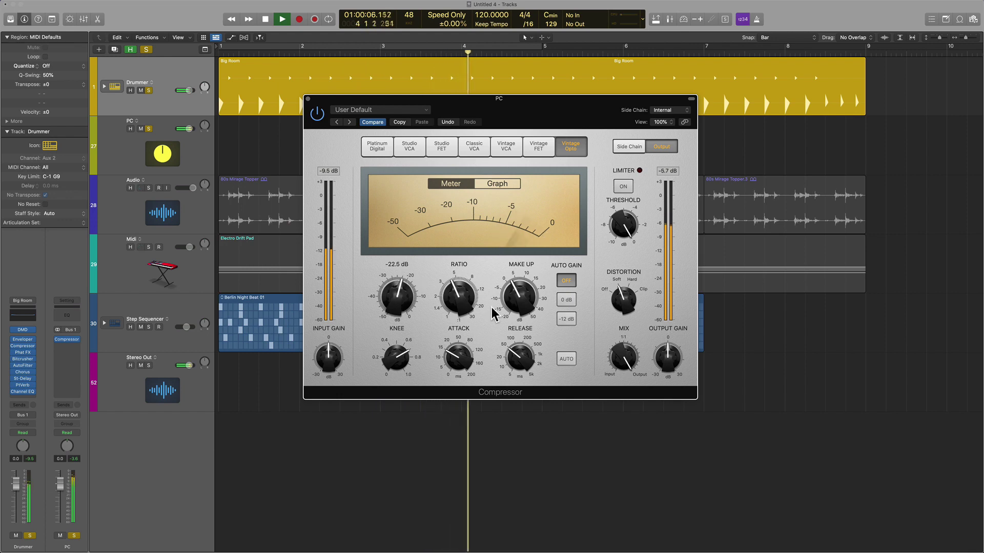
pyautogui.click(573, 361)
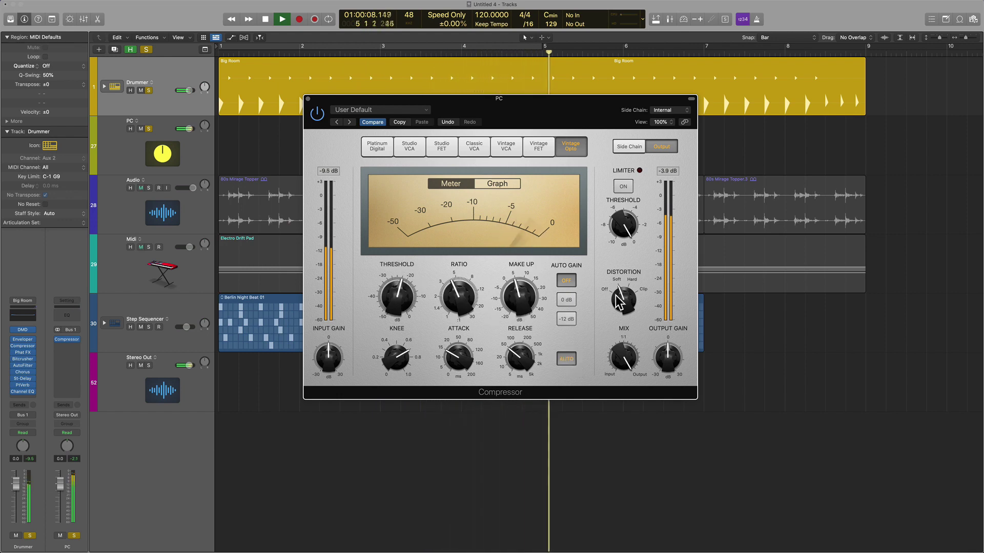
pyautogui.moveTo(340, 365)
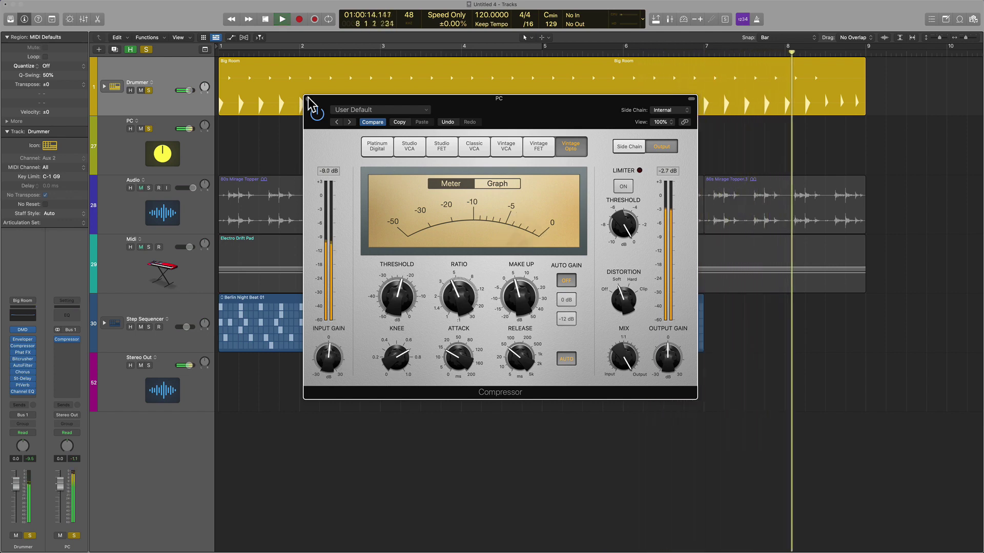
pyautogui.press('space')
pyautogui.press('Return')
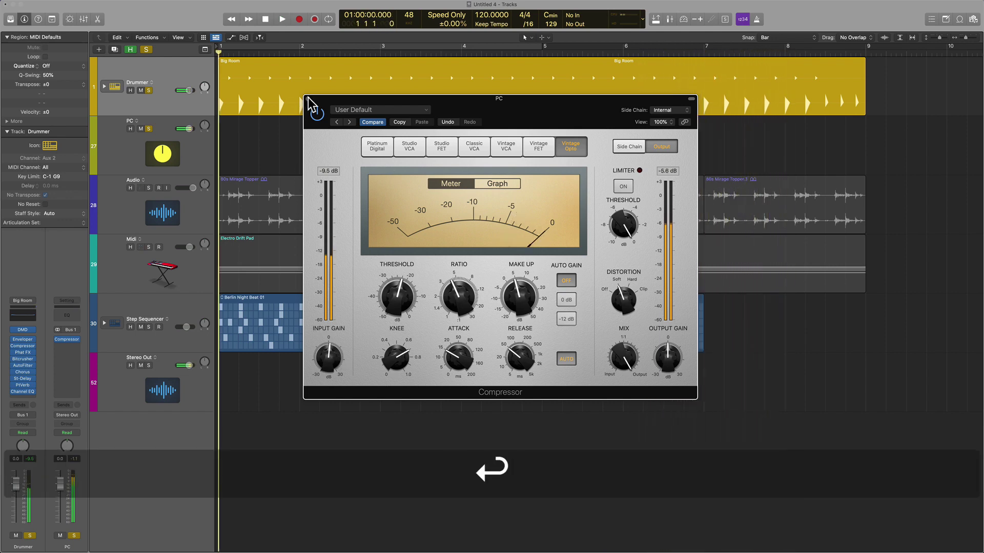
pyautogui.click(23, 415)
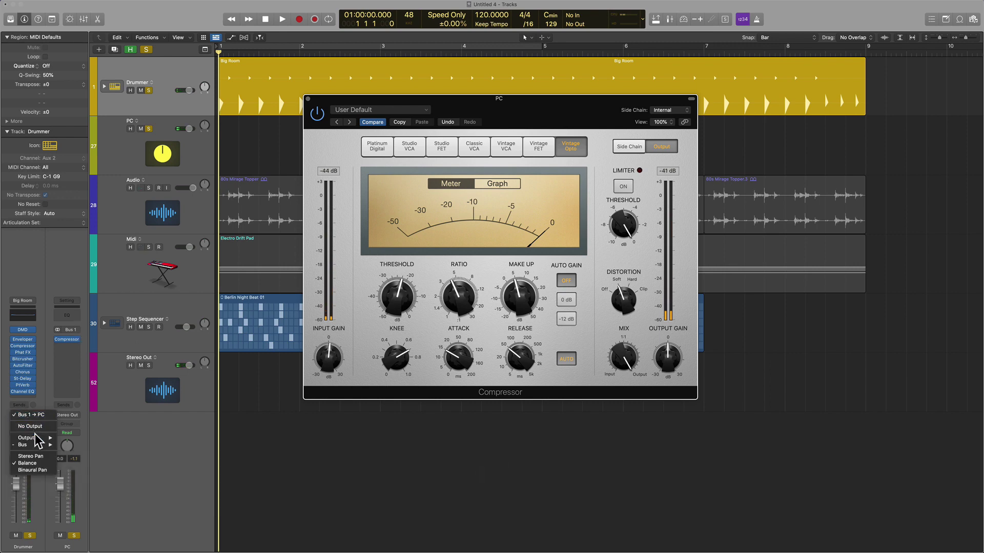
pyautogui.moveTo(41, 439)
pyautogui.click(106, 331)
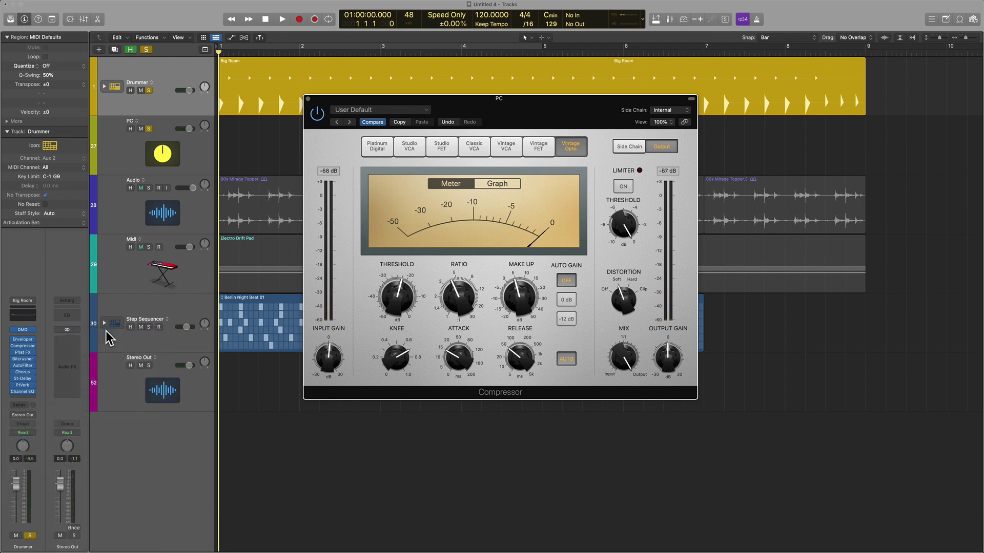
pyautogui.press('space')
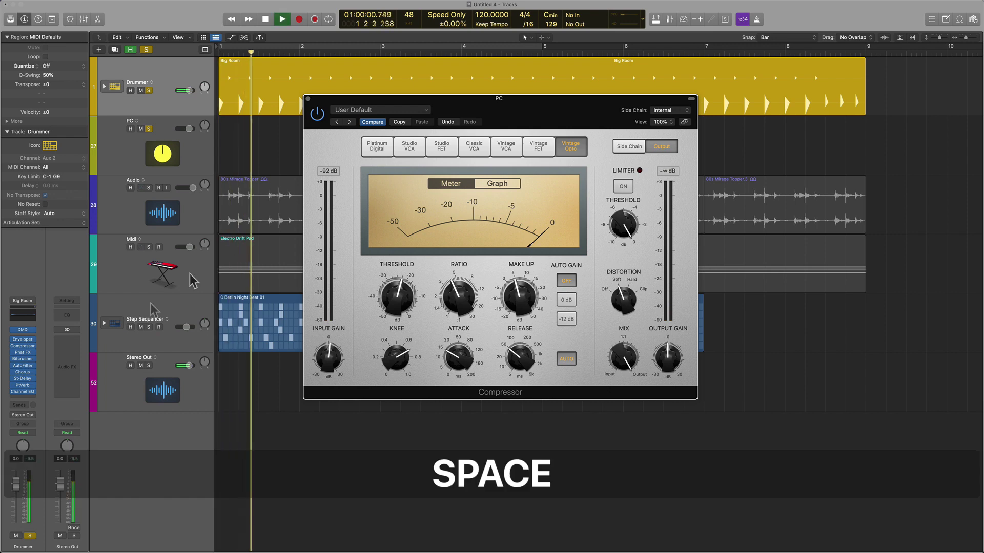
pyautogui.press('space')
pyautogui.click(25, 416)
pyautogui.moveTo(36, 445)
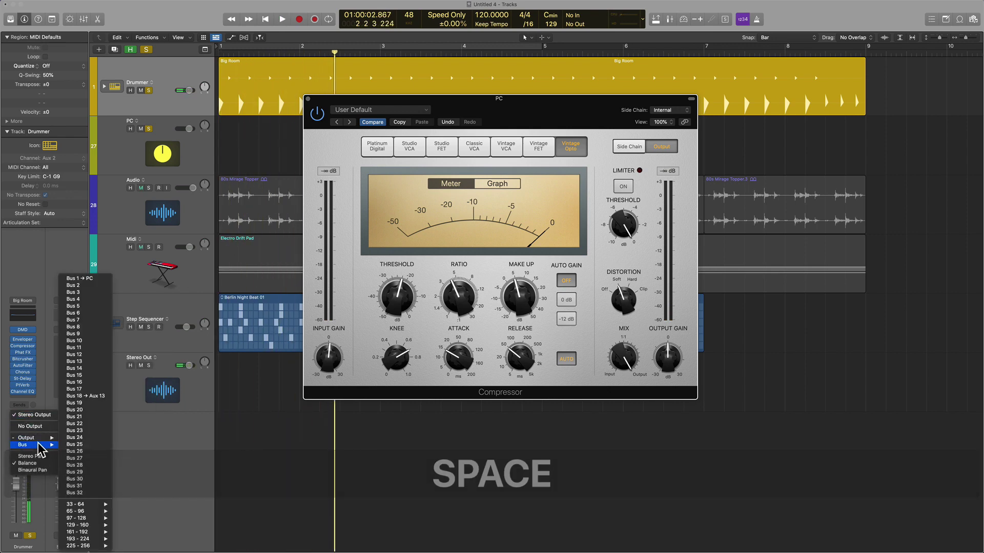
pyautogui.click(102, 279)
pyautogui.press('Return')
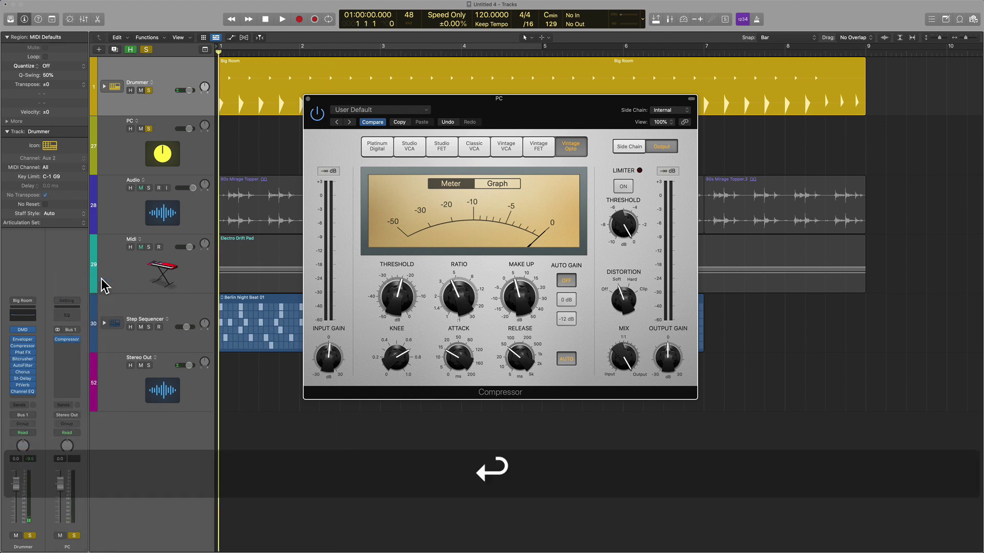
pyautogui.press('space')
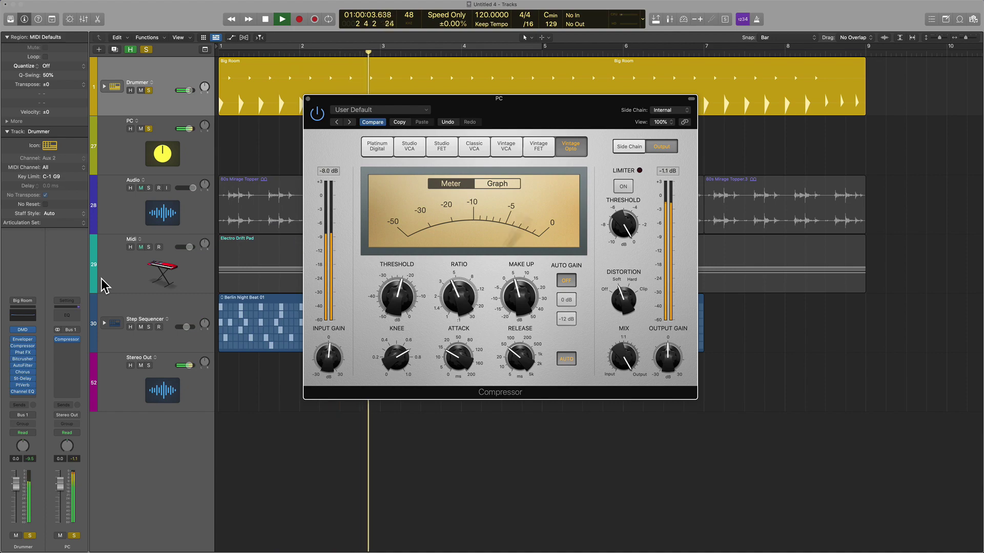
pyautogui.press('space')
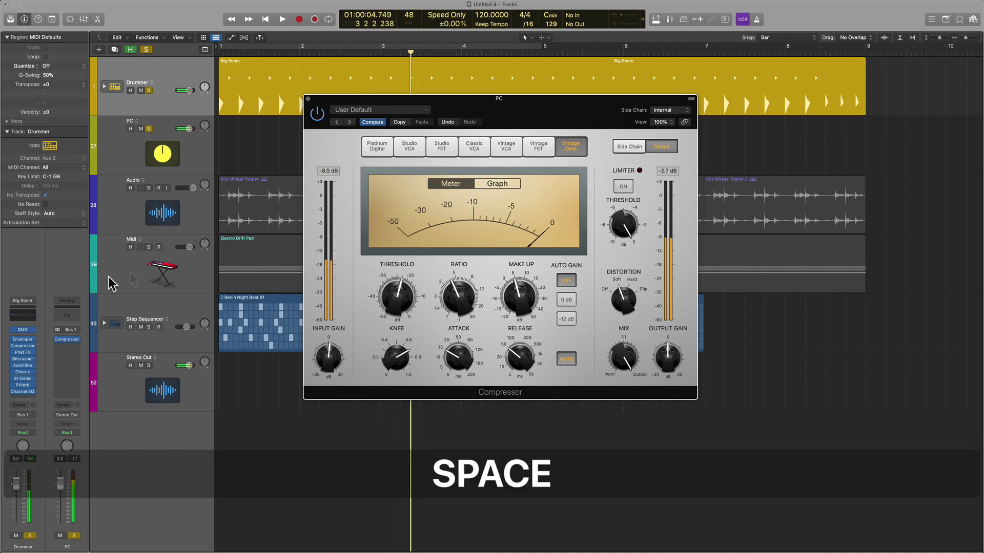